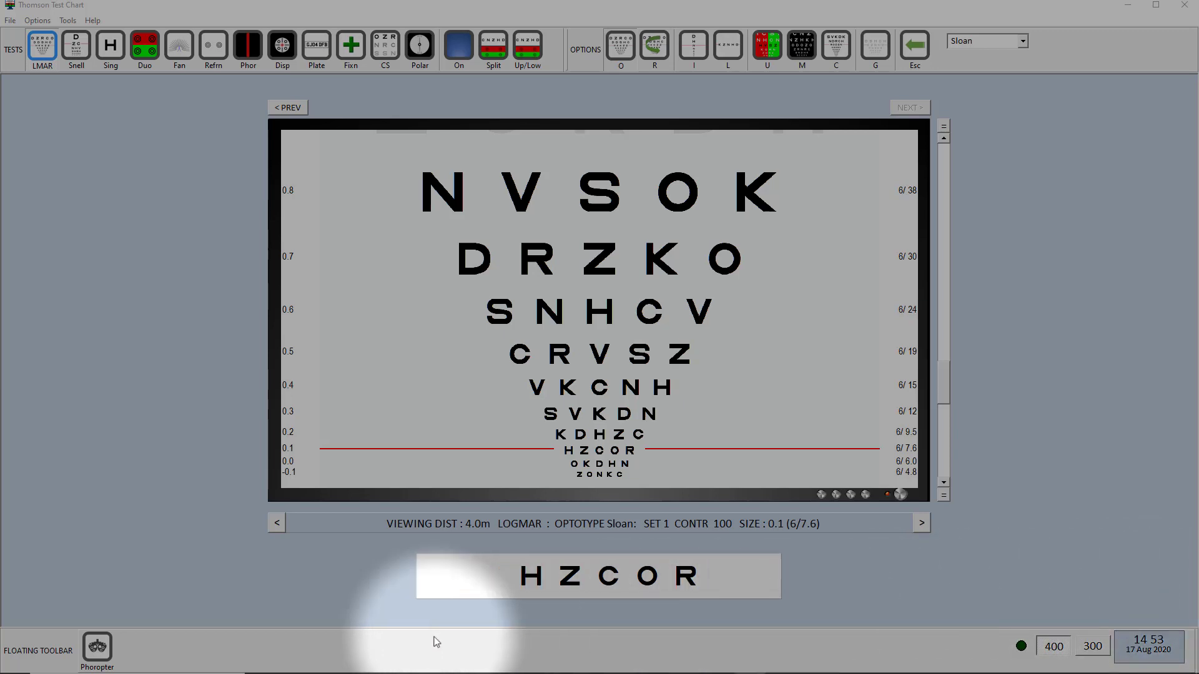
Step: Show the phoropter controls beside the letter chart
click(98, 651)
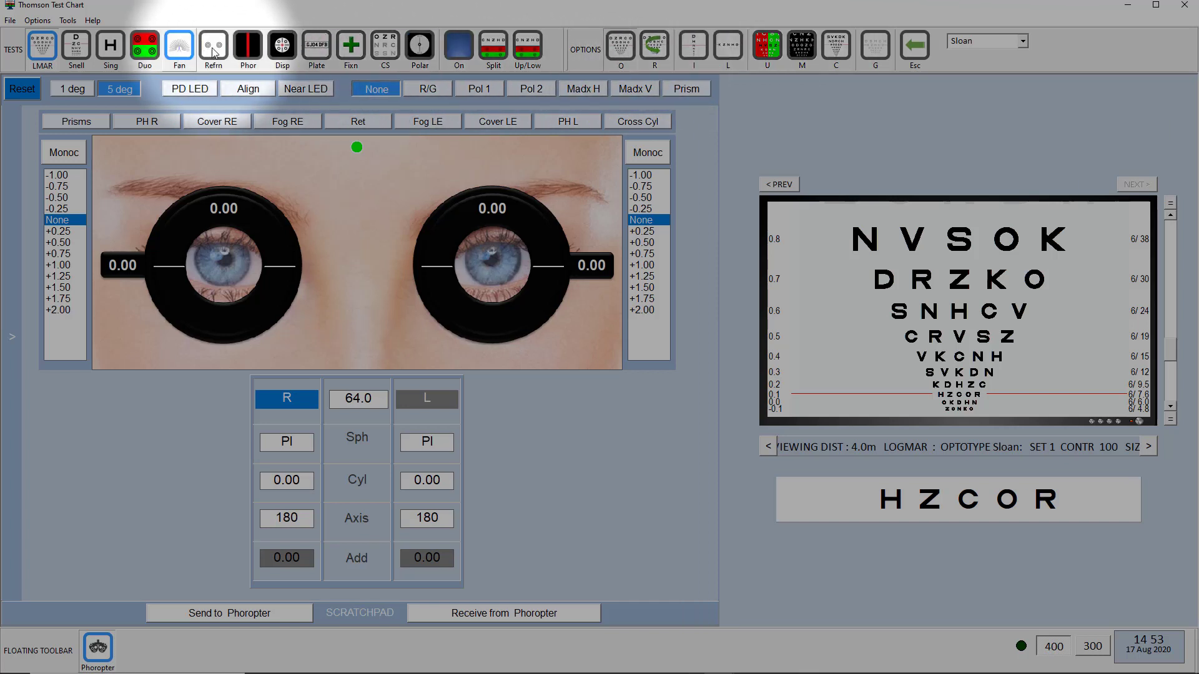
Step: Cycle through duochrome, single-letter and LogMAR tests, ending on the 4.0 m Snellen chart
click(146, 46)
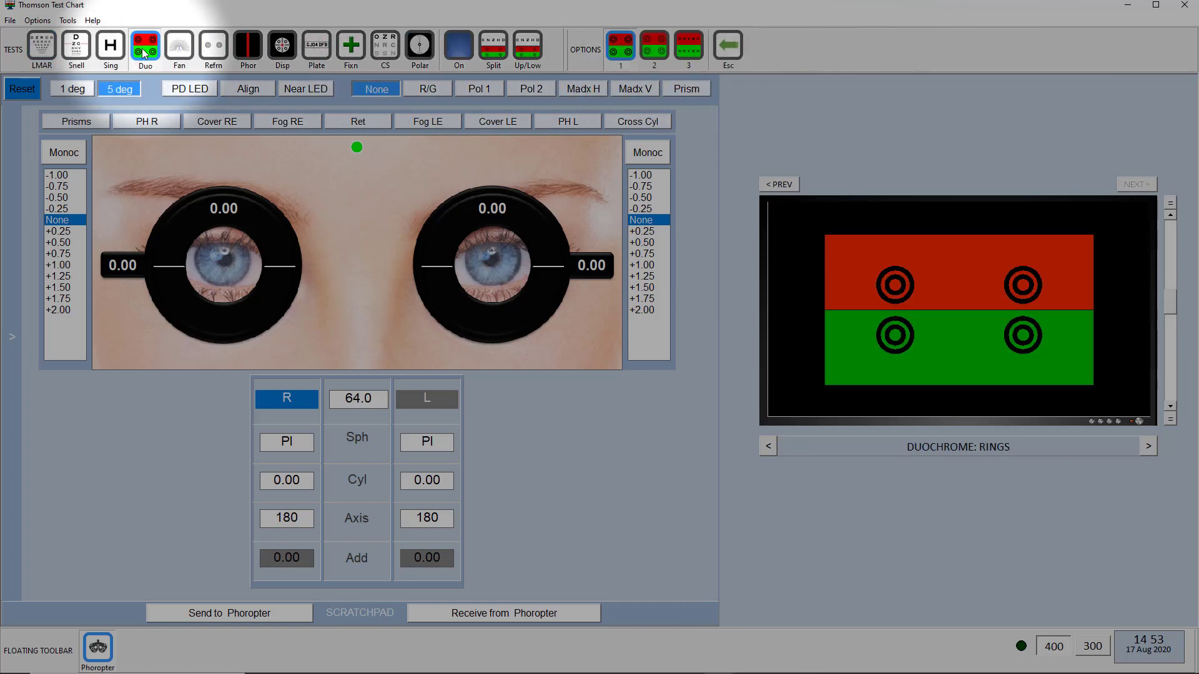
click(111, 45)
click(76, 46)
click(42, 45)
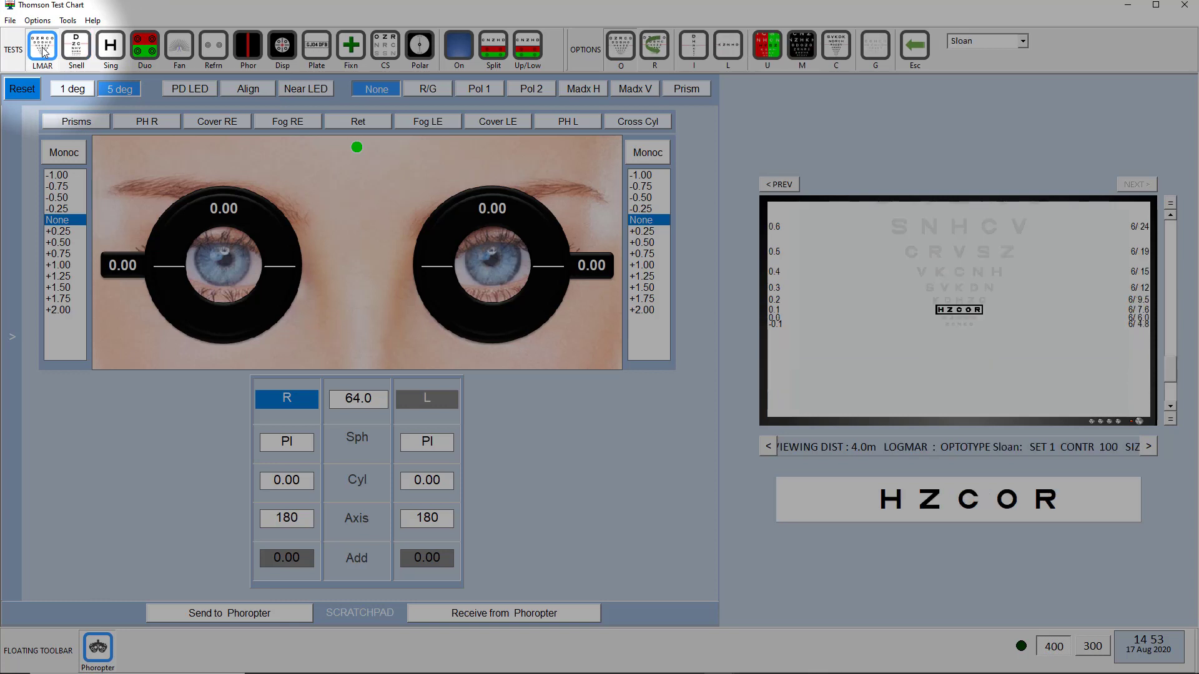
click(77, 46)
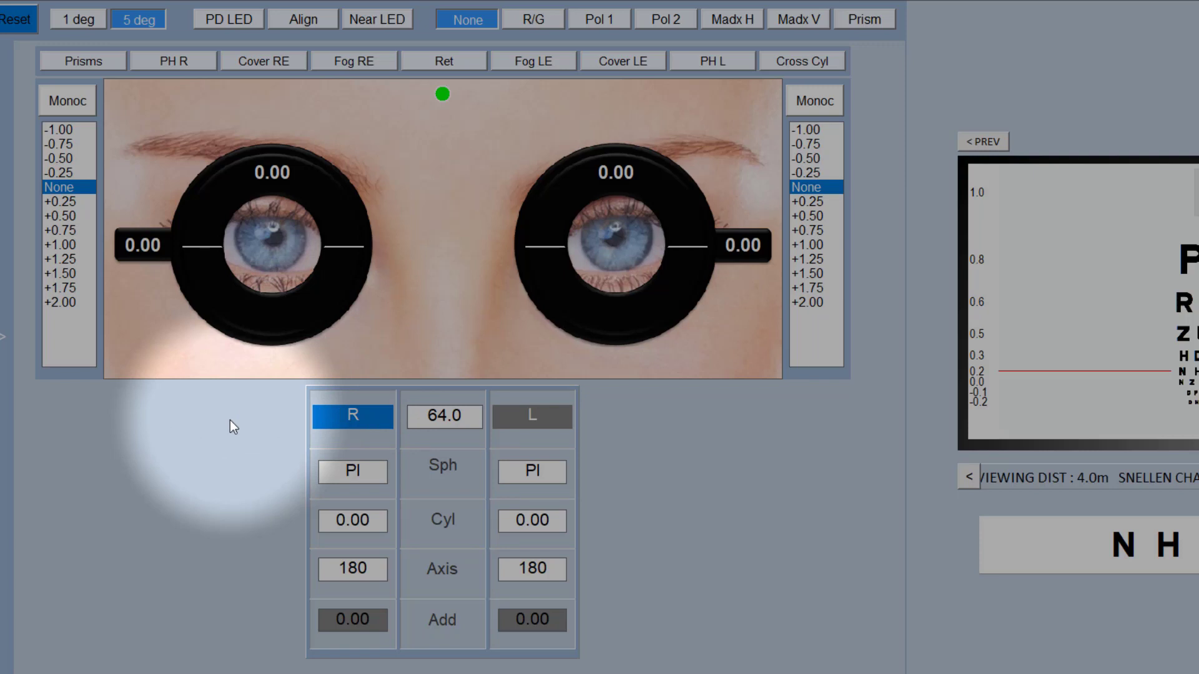
Step: Give the right eye -1.00 sphere, -1.50 cylinder and axis 10
click(356, 475)
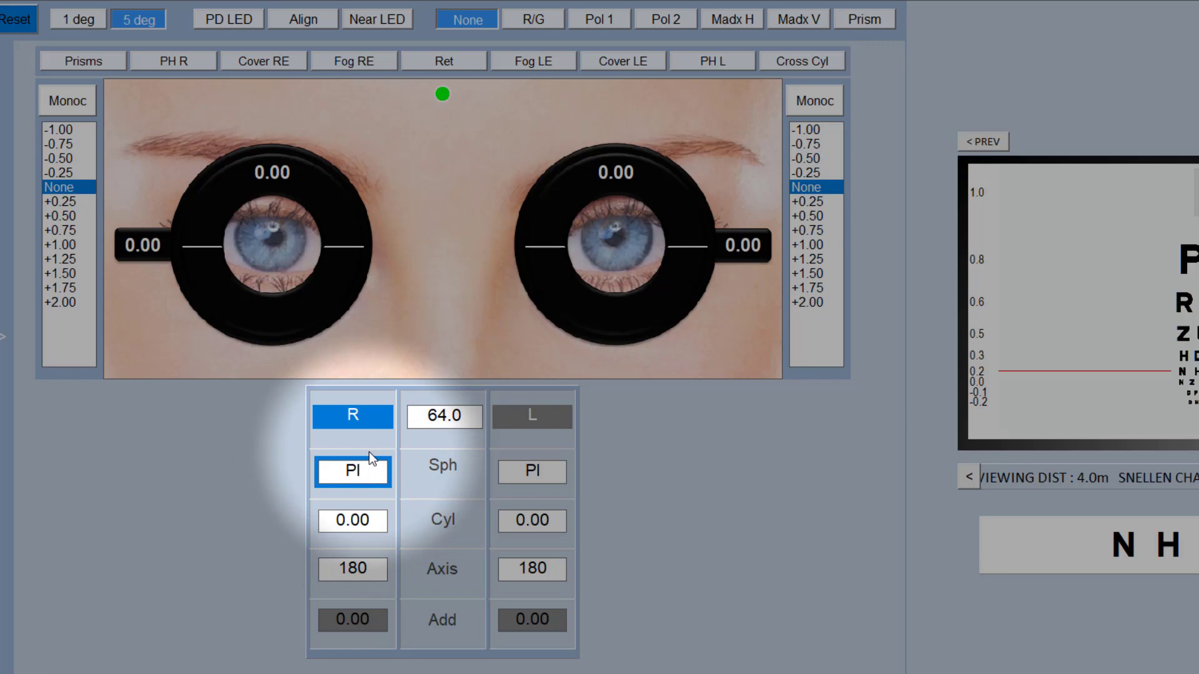
scroll(370, 453, down, 6)
scroll(369, 452, up, 4)
scroll(370, 453, up, 2)
scroll(369, 452, up, 5)
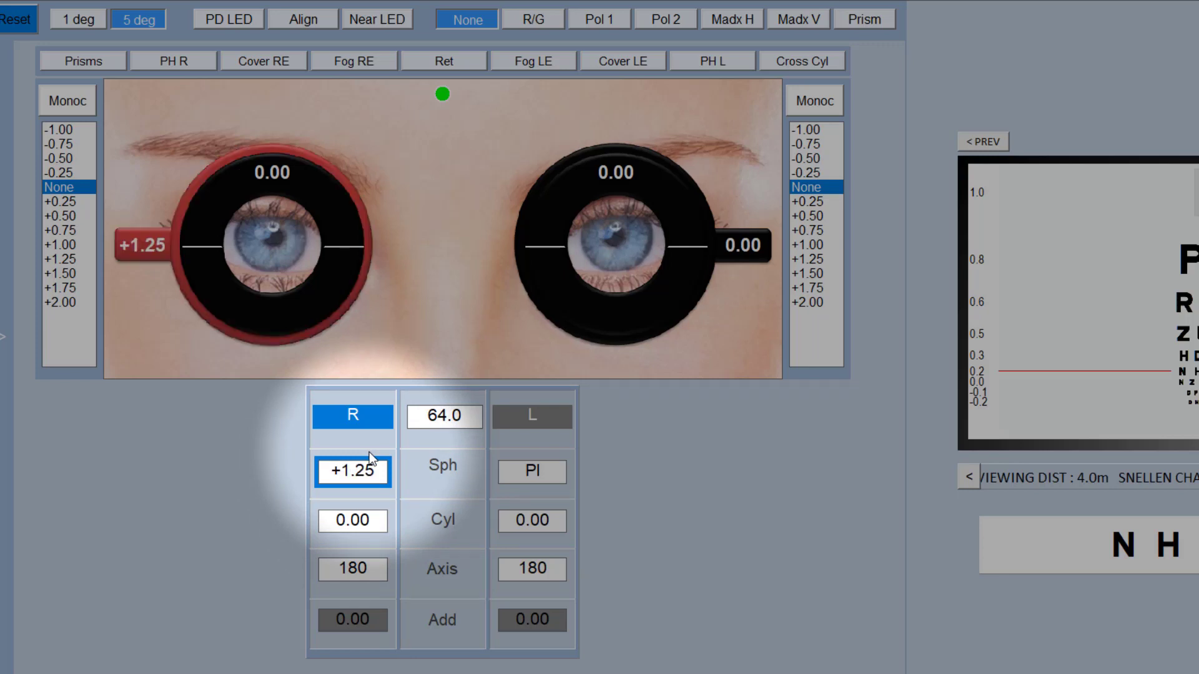
scroll(369, 452, up, 1)
scroll(369, 453, up, 4)
scroll(370, 452, up, 1)
scroll(369, 453, down, 6)
scroll(368, 453, down, 1)
scroll(369, 452, down, 4)
scroll(369, 452, up, 2)
scroll(369, 453, up, 2)
scroll(369, 452, up, 2)
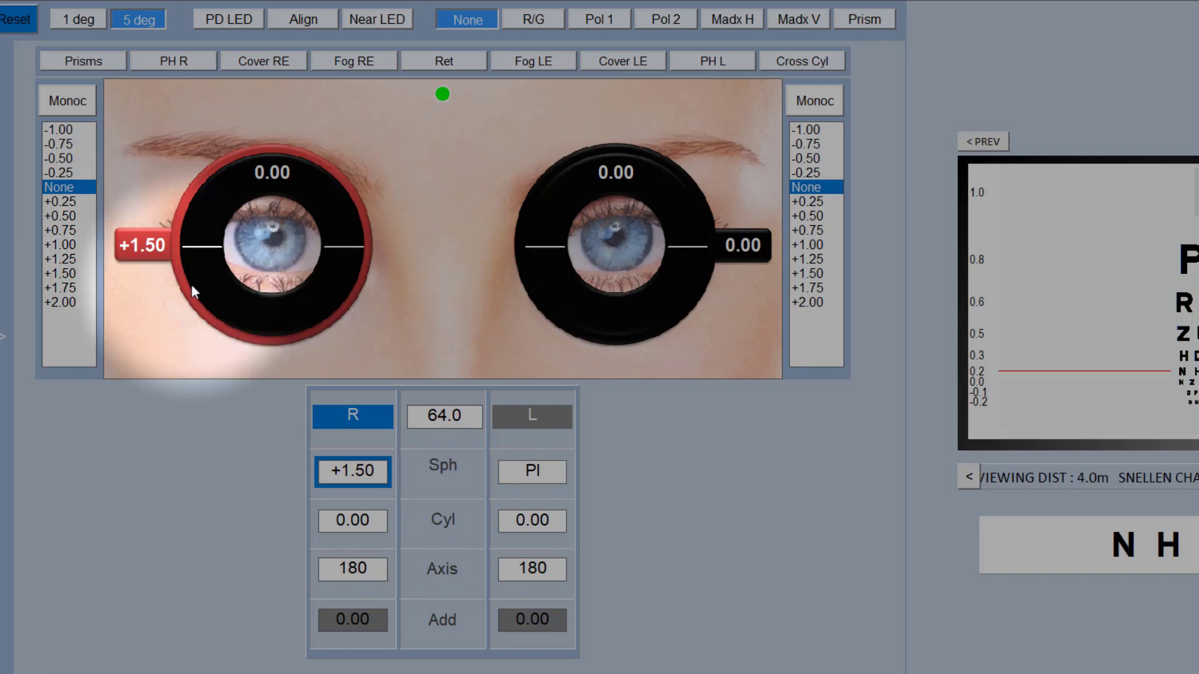
scroll(357, 475, down, 5)
scroll(357, 475, down, 5)
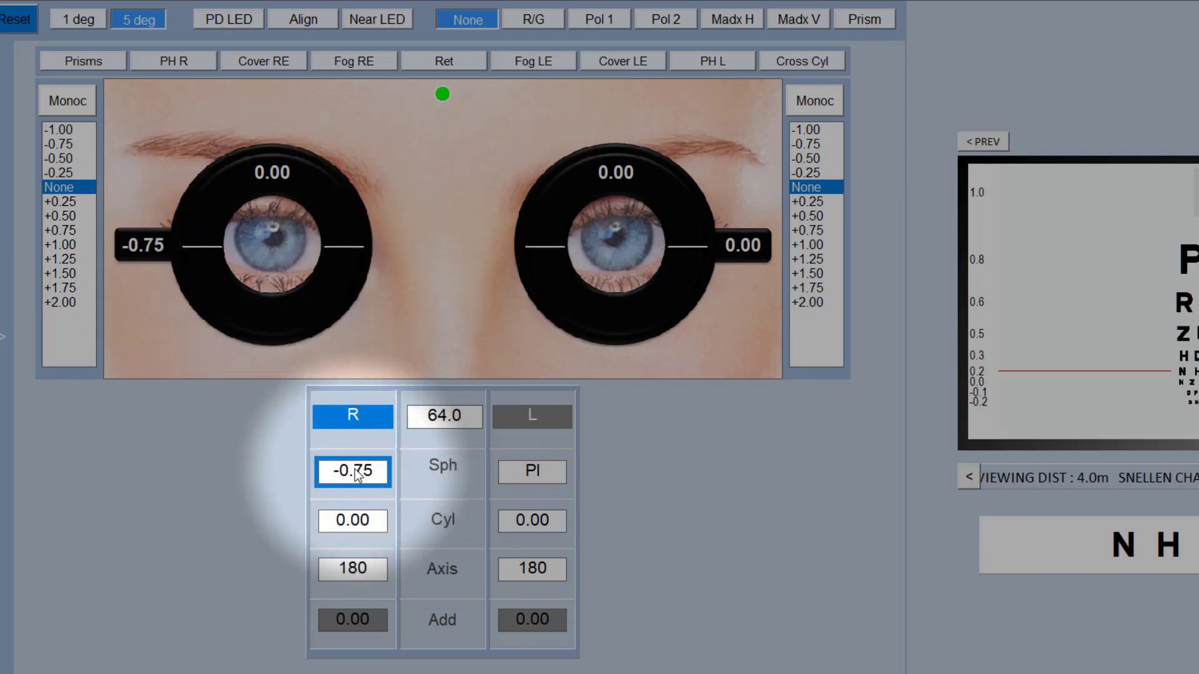
scroll(357, 476, down, 5)
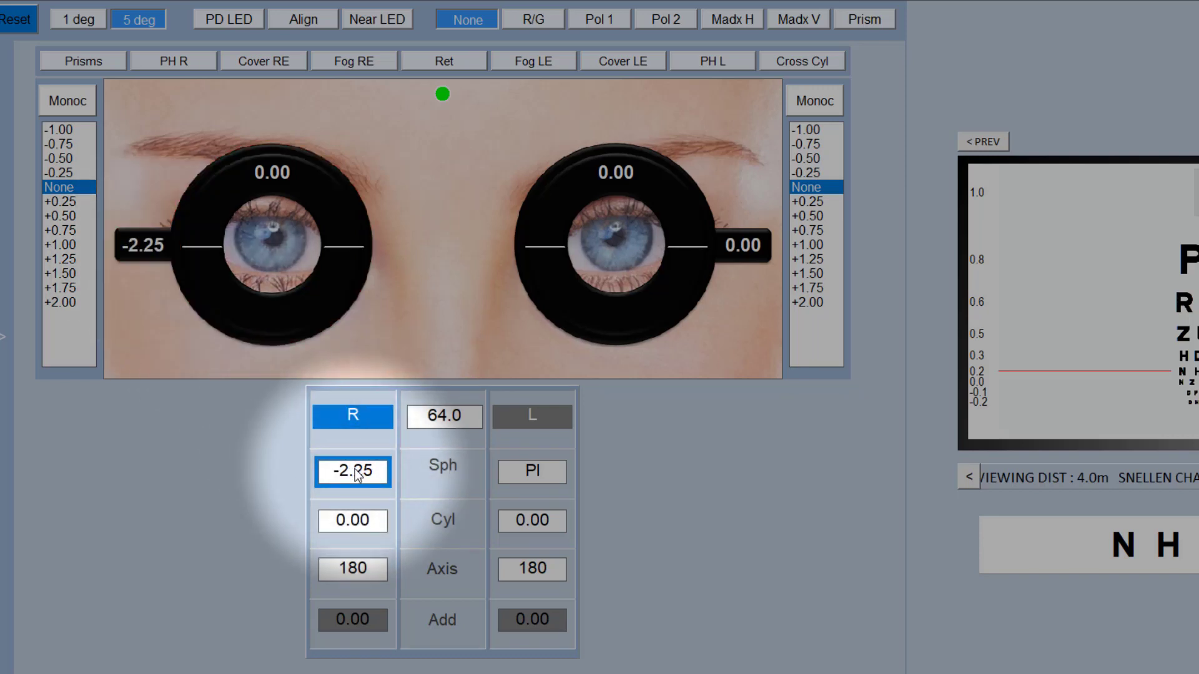
click(370, 521)
scroll(370, 522, down, 5)
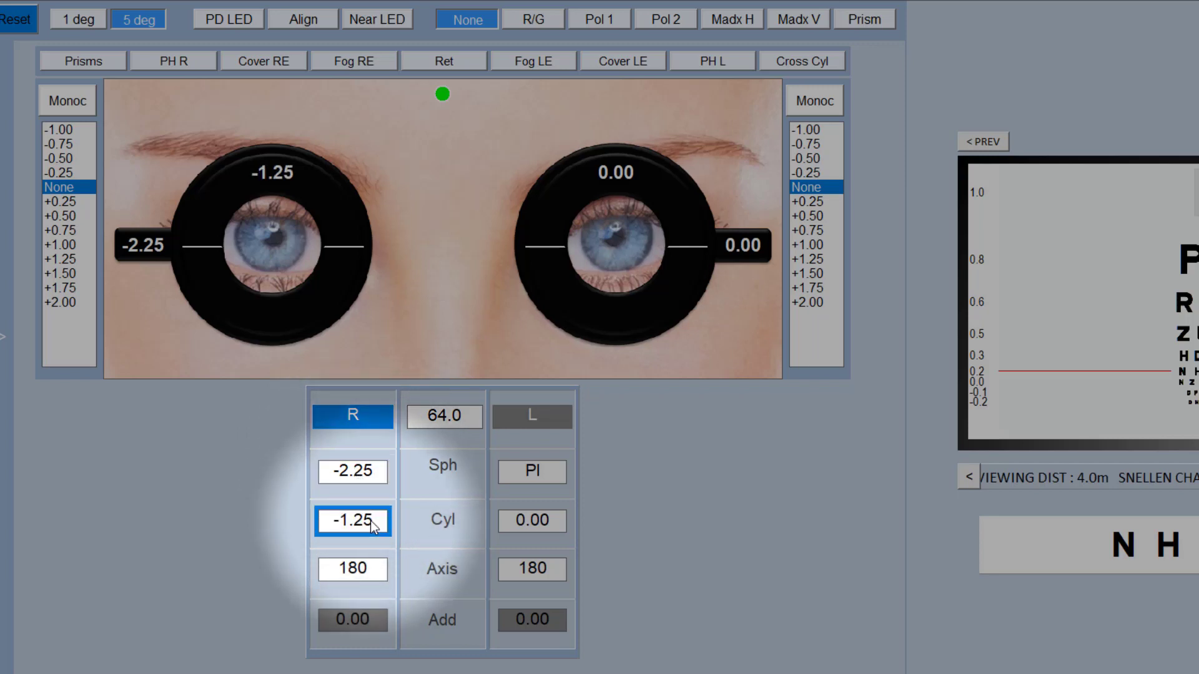
scroll(371, 520, down, 3)
scroll(371, 522, up, 2)
click(361, 571)
scroll(361, 572, down, 4)
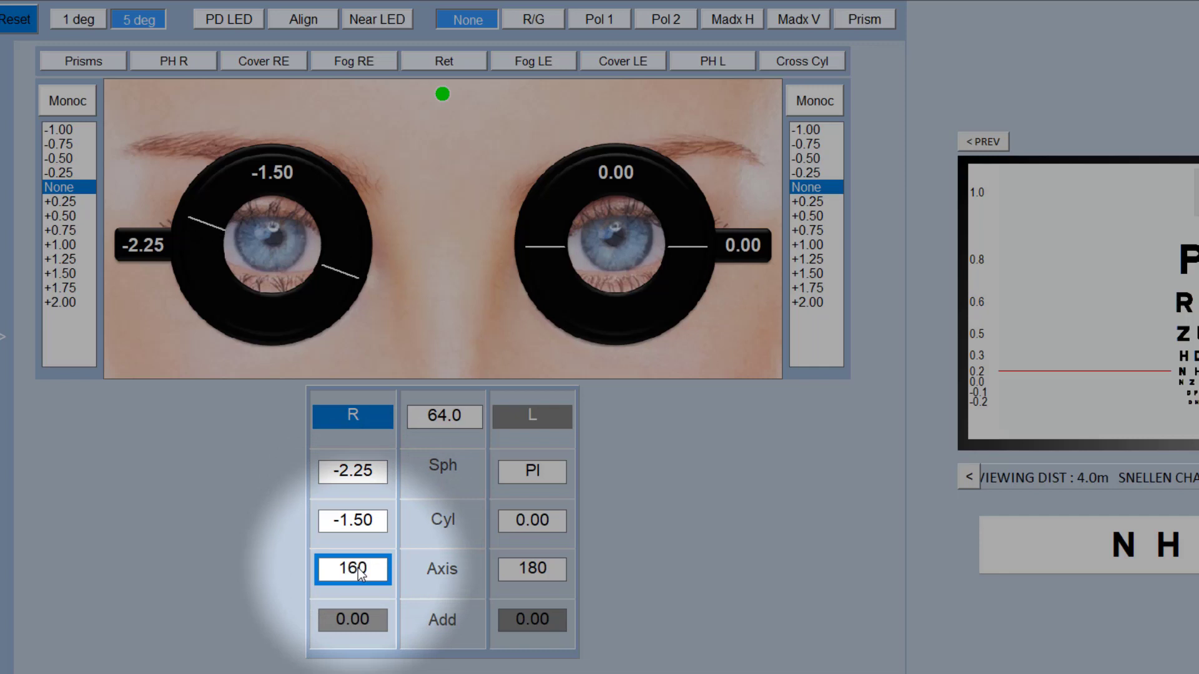
scroll(361, 571, up, 4)
scroll(360, 572, up, 2)
click(359, 474)
scroll(359, 474, up, 4)
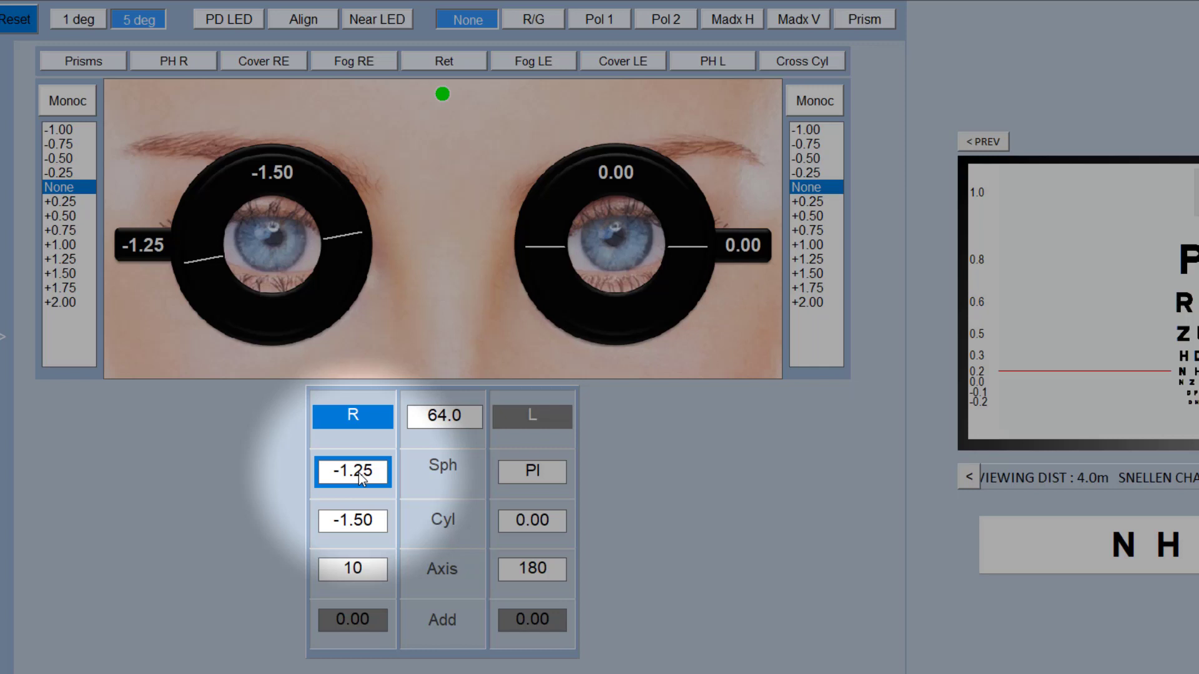
scroll(359, 473, down, 1)
scroll(359, 473, down, 1)
scroll(359, 473, down, 1)
scroll(359, 473, down, 6)
scroll(359, 474, up, 4)
scroll(359, 473, up, 2)
scroll(359, 473, up, 5)
scroll(358, 473, down, 1)
Step: Link both spheres and bring them to +1.00, keeping the right -1.50 x 10 cylinder
click(445, 465)
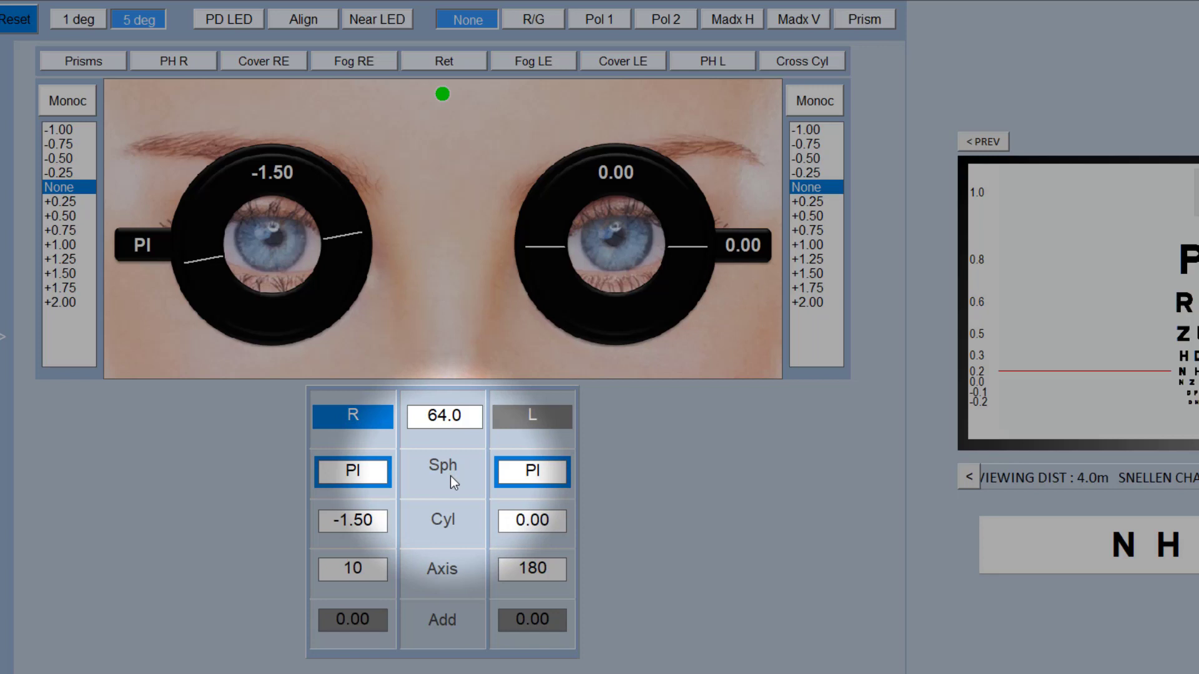
scroll(450, 476, down, 5)
scroll(450, 476, up, 3)
scroll(450, 475, up, 1)
scroll(450, 476, up, 4)
scroll(451, 477, up, 1)
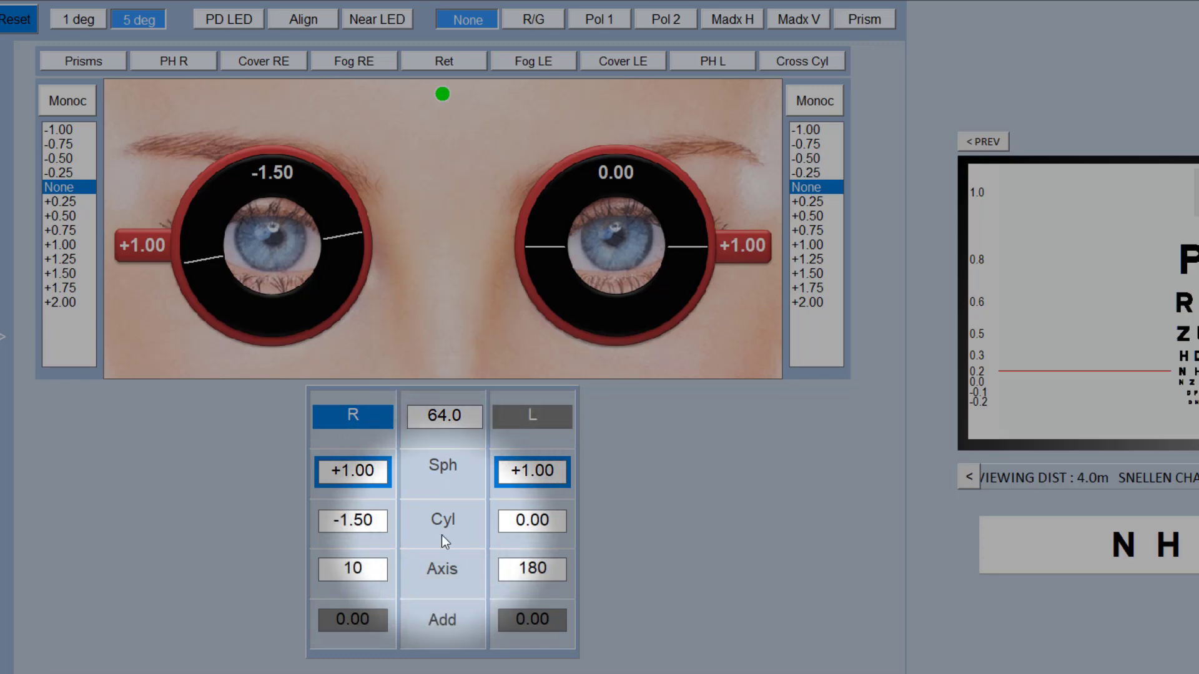
Step: Enable near testing with a +2.00 right add and +1.75 left add, PD at 61
click(353, 618)
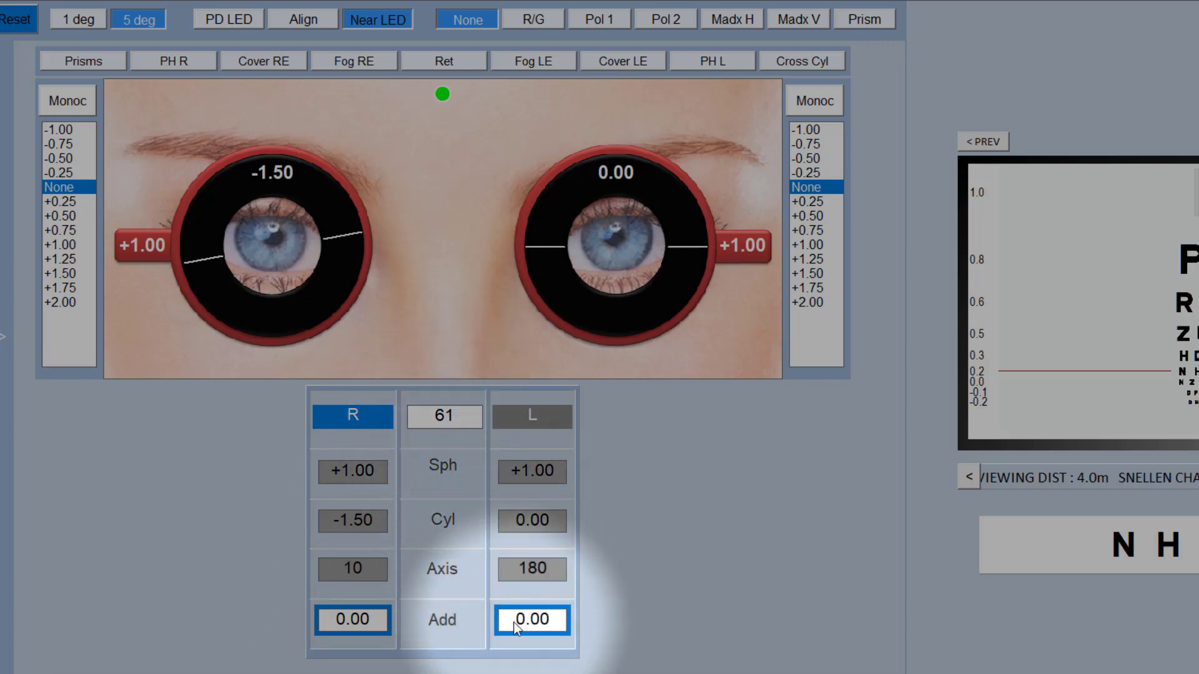
click(371, 620)
scroll(369, 621, up, 4)
scroll(370, 621, up, 2)
scroll(371, 621, up, 2)
scroll(369, 622, up, 1)
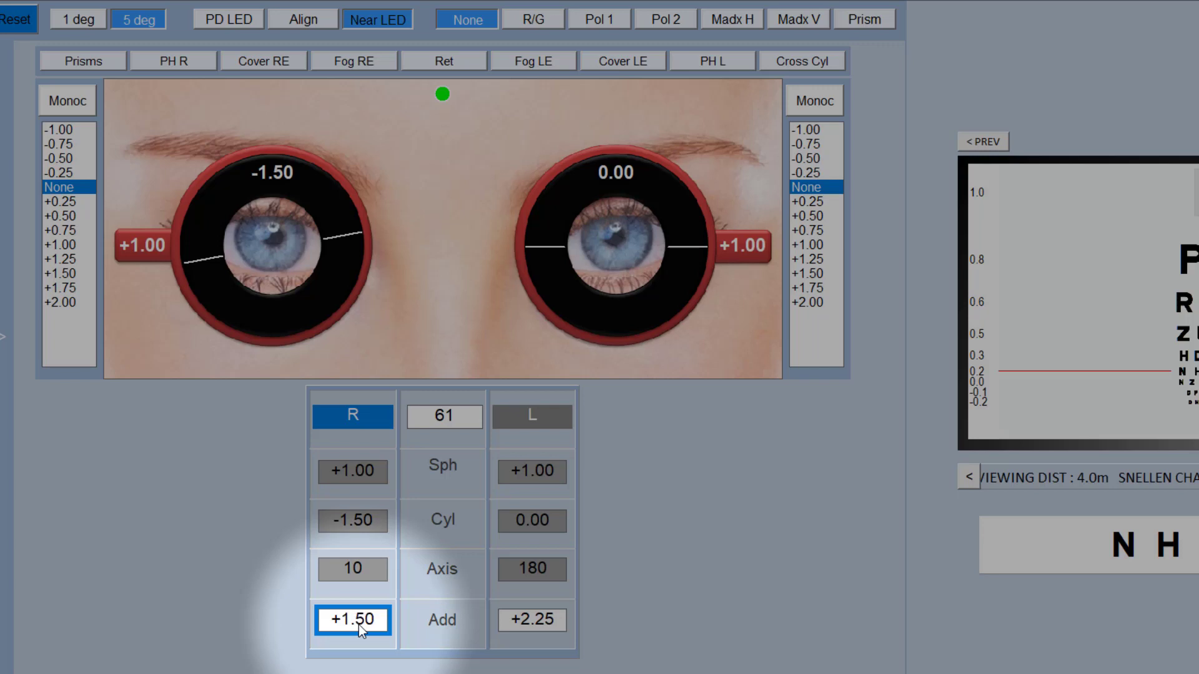
click(532, 619)
scroll(532, 619, down, 2)
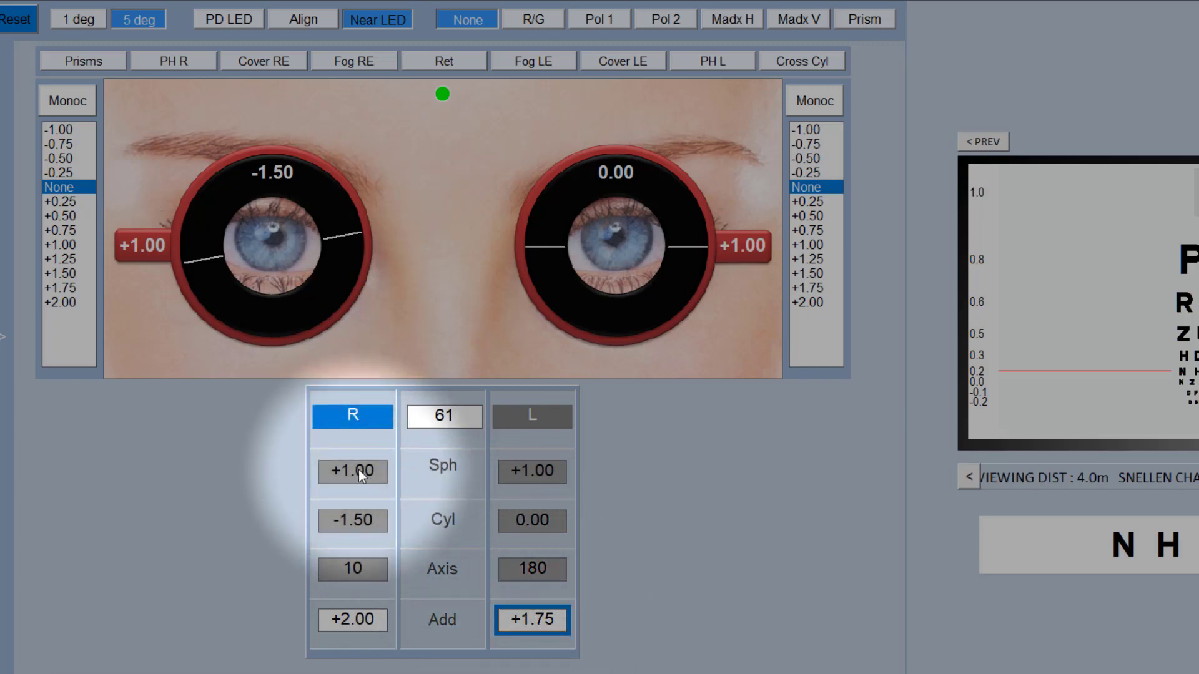
Step: Go back to distance testing on the right sphere, PD returning to 64
click(359, 469)
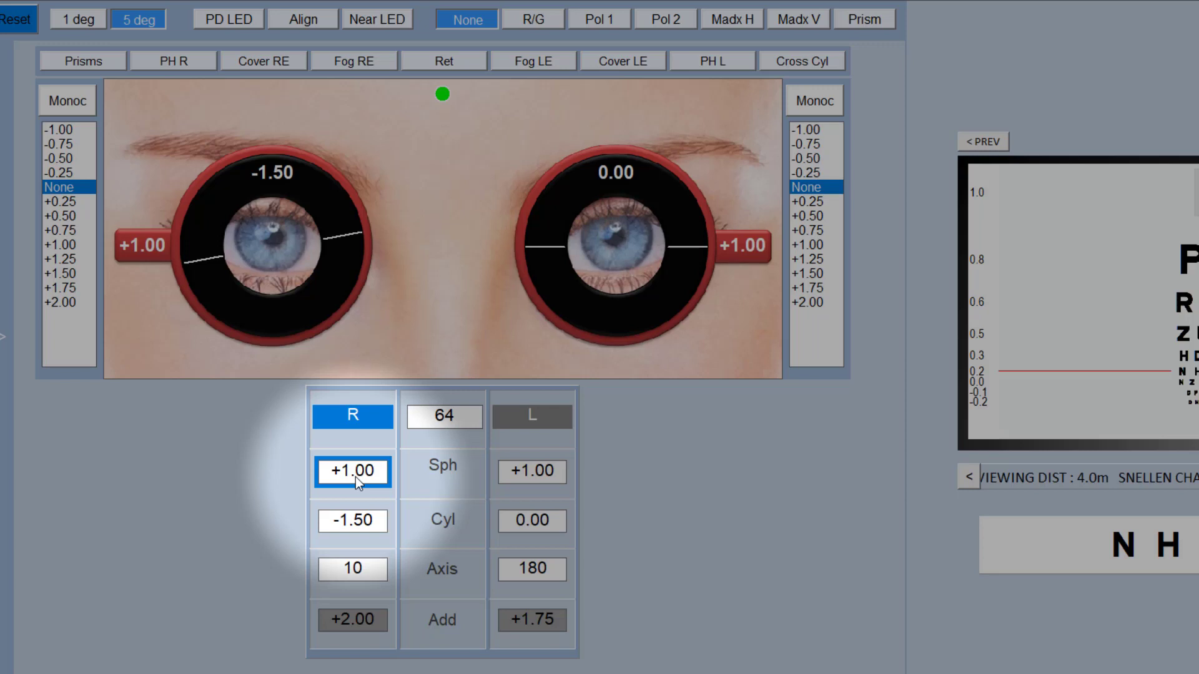
Step: Cover the left eye and step the right sphere back up to +1.00
click(627, 261)
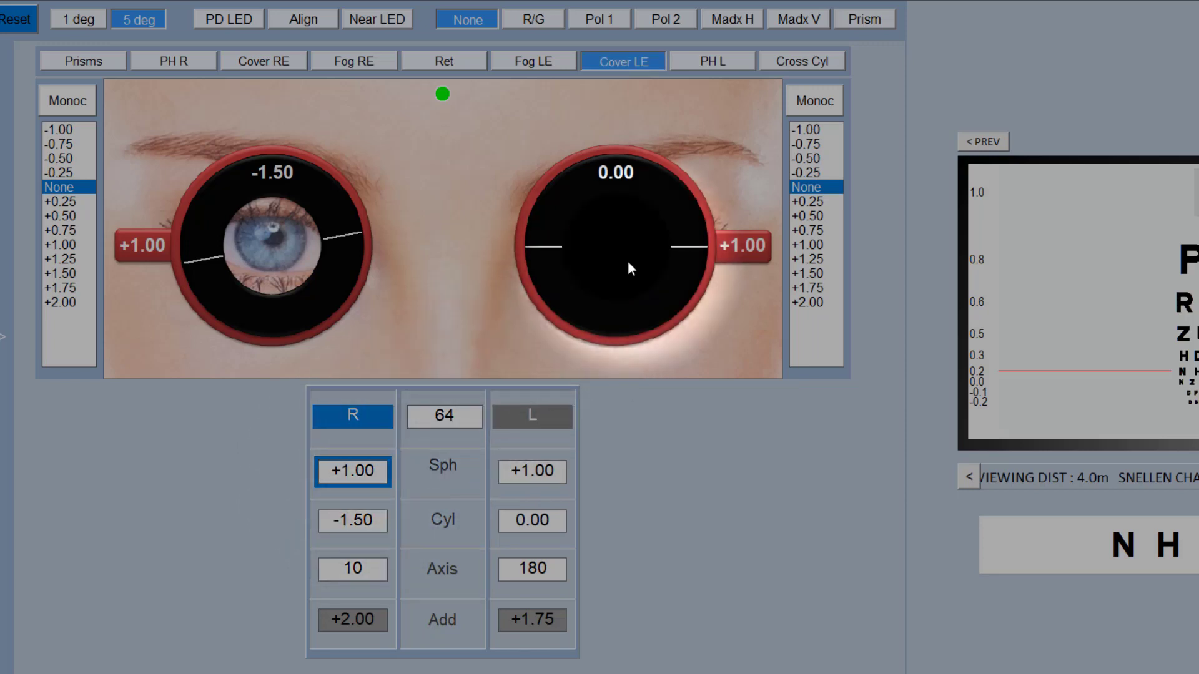
click(353, 473)
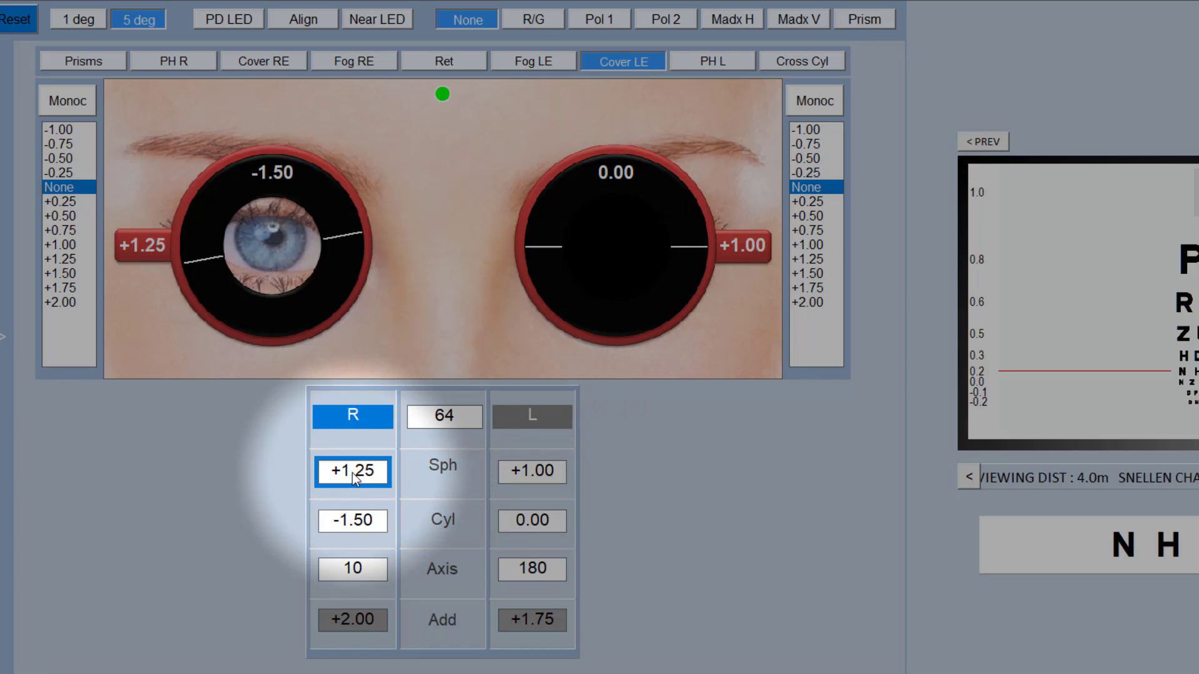
scroll(353, 472, down, 1)
scroll(352, 473, down, 1)
scroll(352, 472, up, 1)
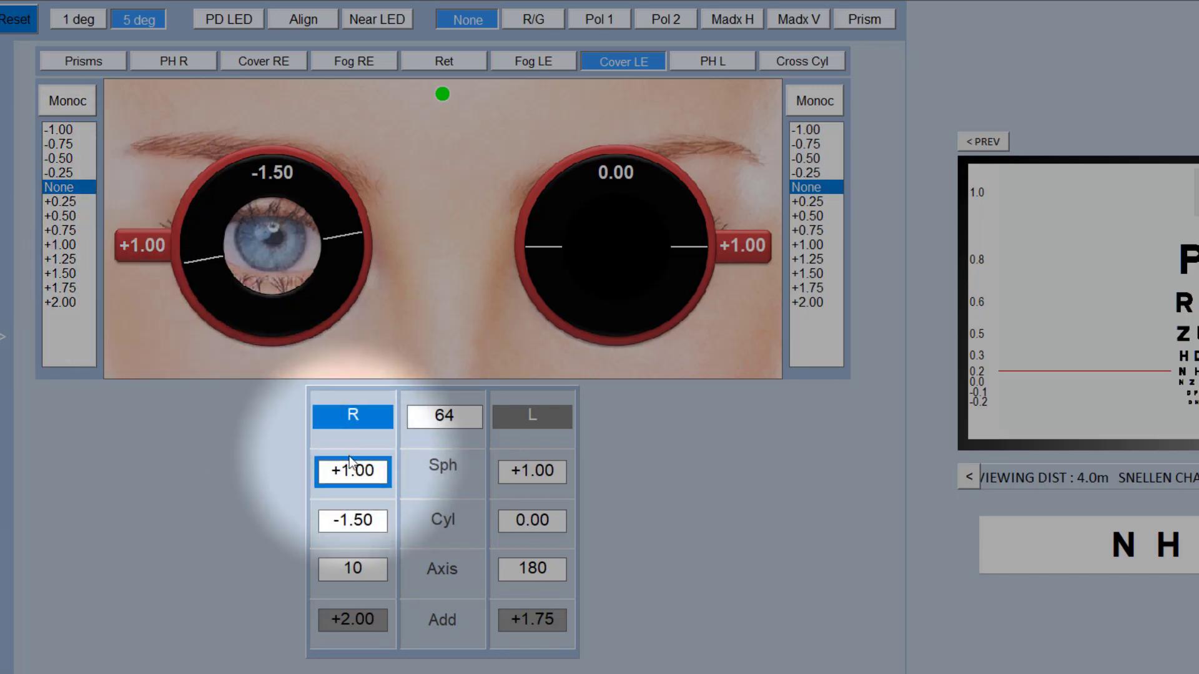
Step: Try ±0.25, ±0.50 and ±1.00 auxiliary lenses over the right eye, then remove them
click(61, 202)
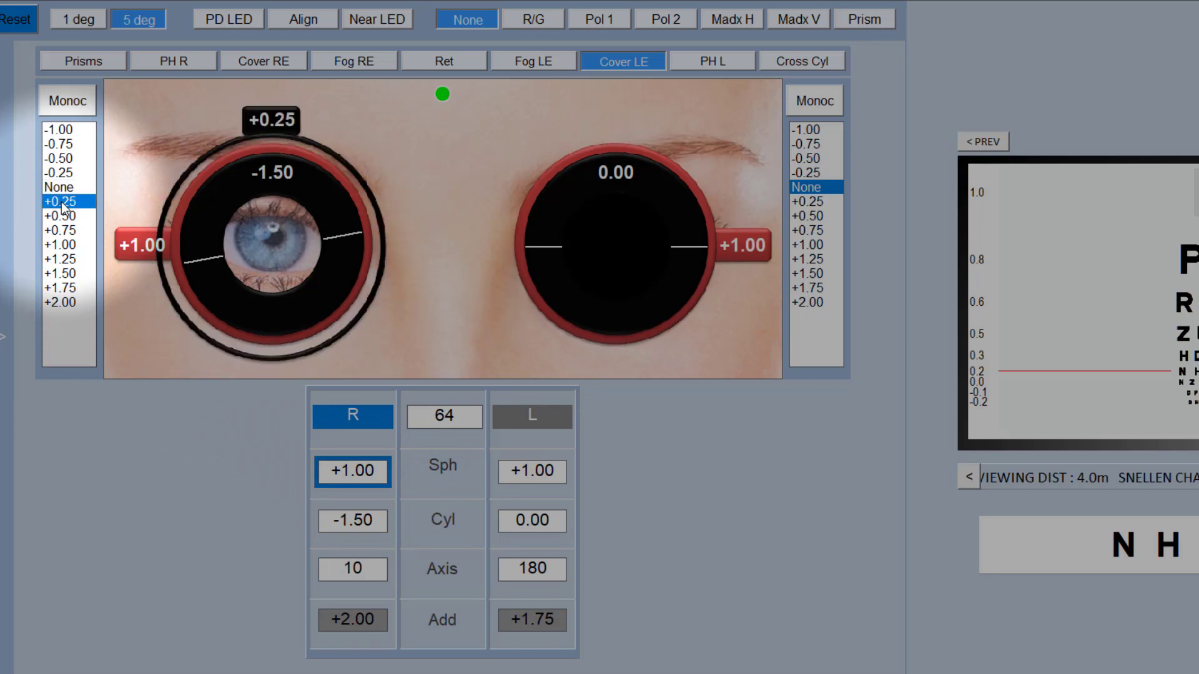
click(58, 174)
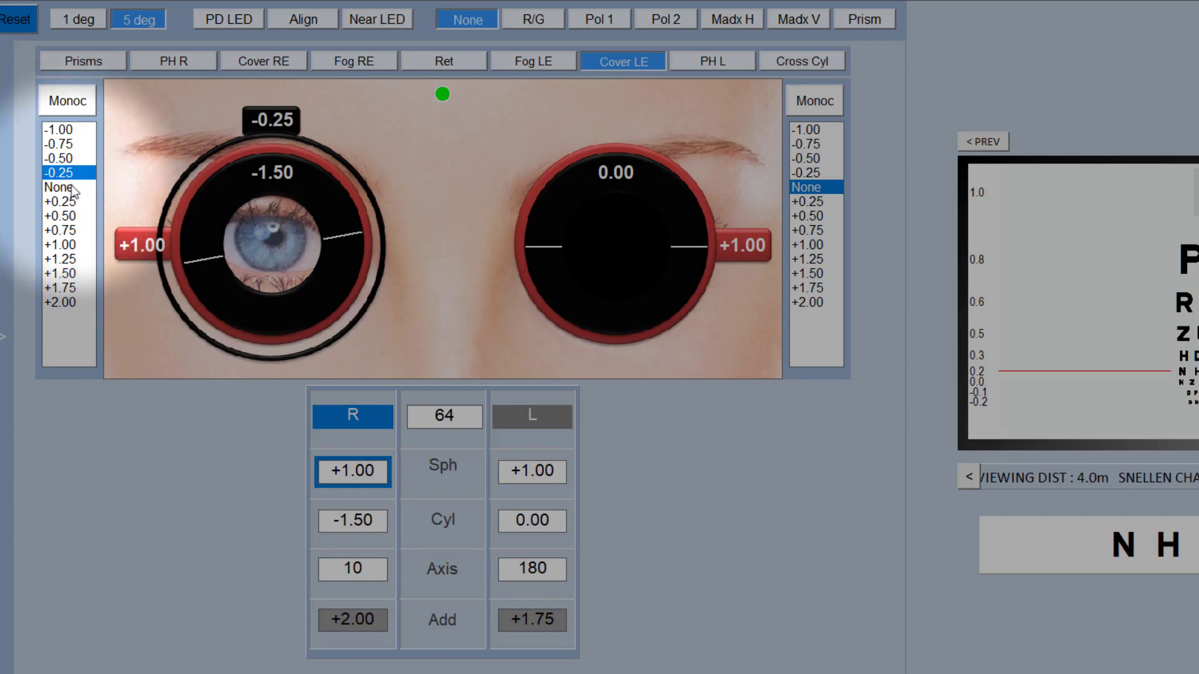
click(58, 187)
click(58, 216)
click(70, 156)
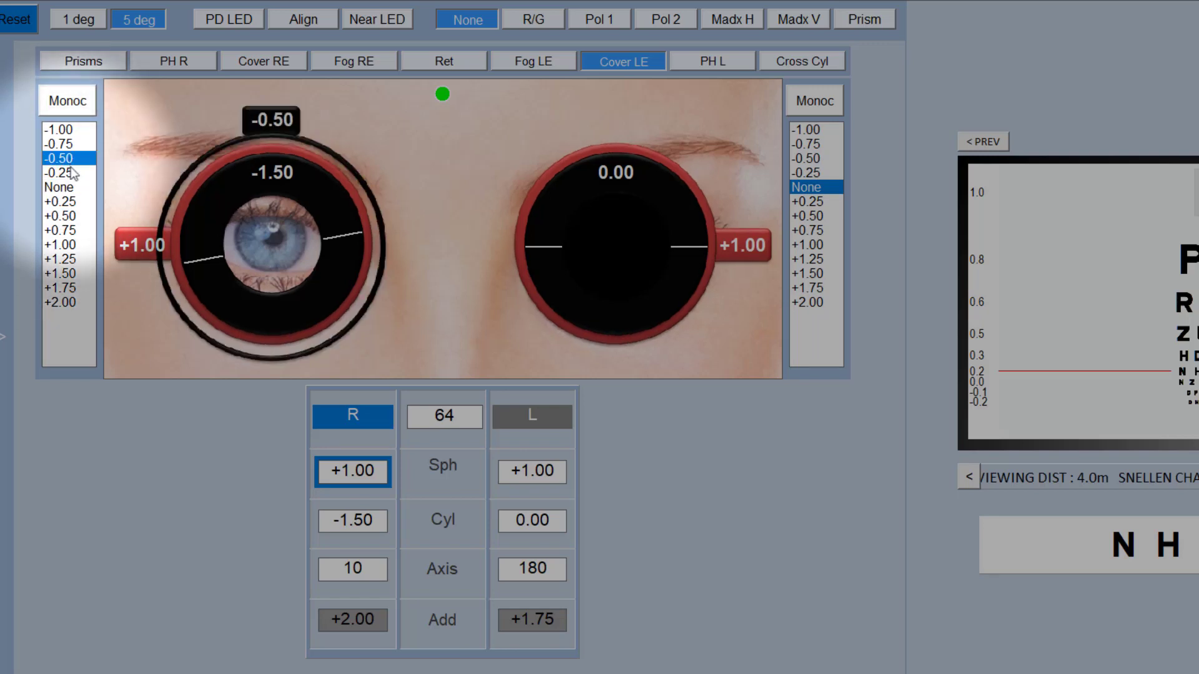
click(73, 245)
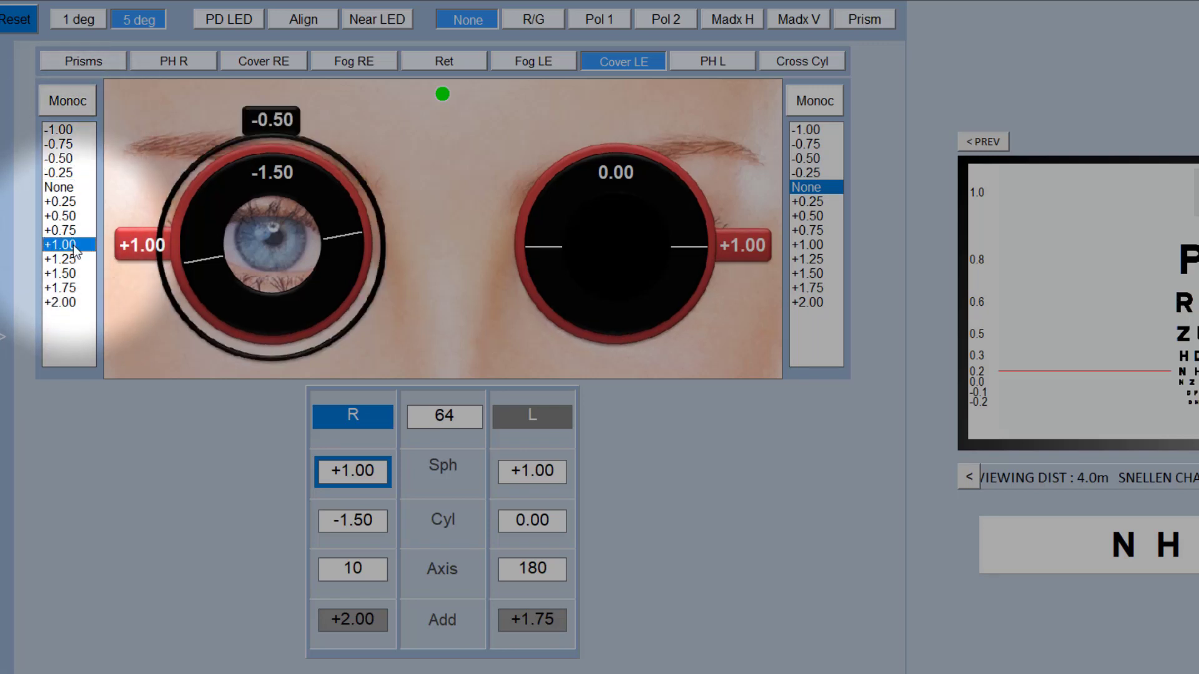
click(58, 129)
click(67, 188)
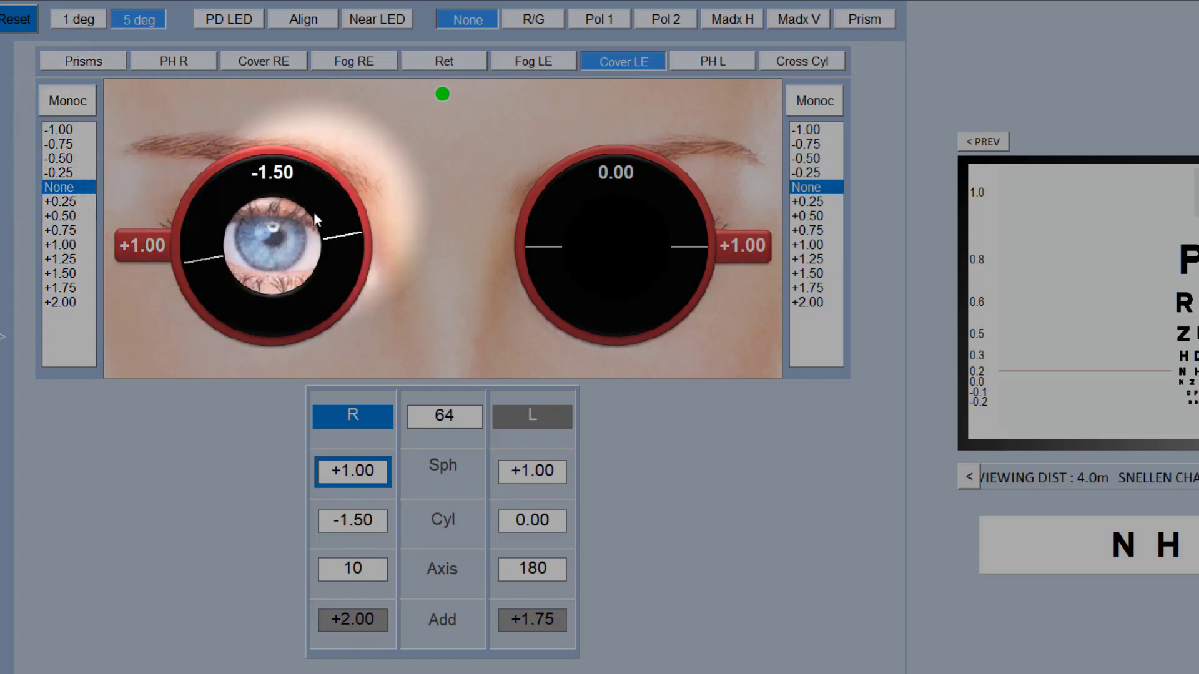
Step: Uncover the left eye, switch to binocular adjustment, try ±0.50 auxiliaries and clear them
click(607, 240)
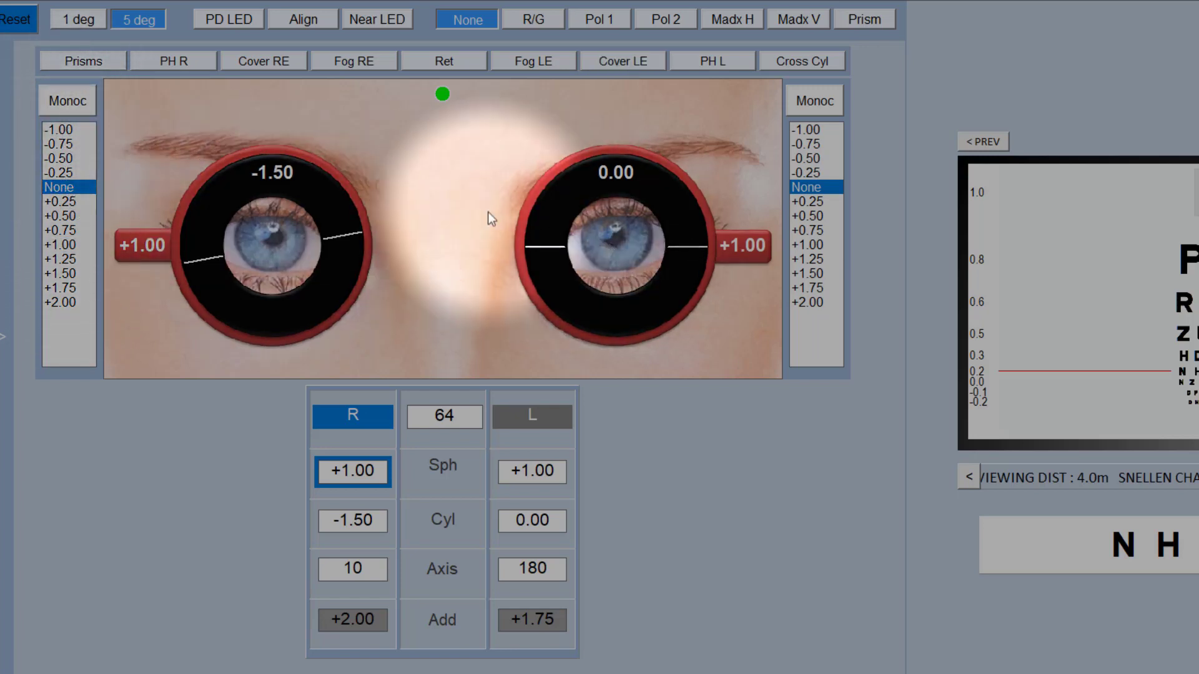
click(65, 105)
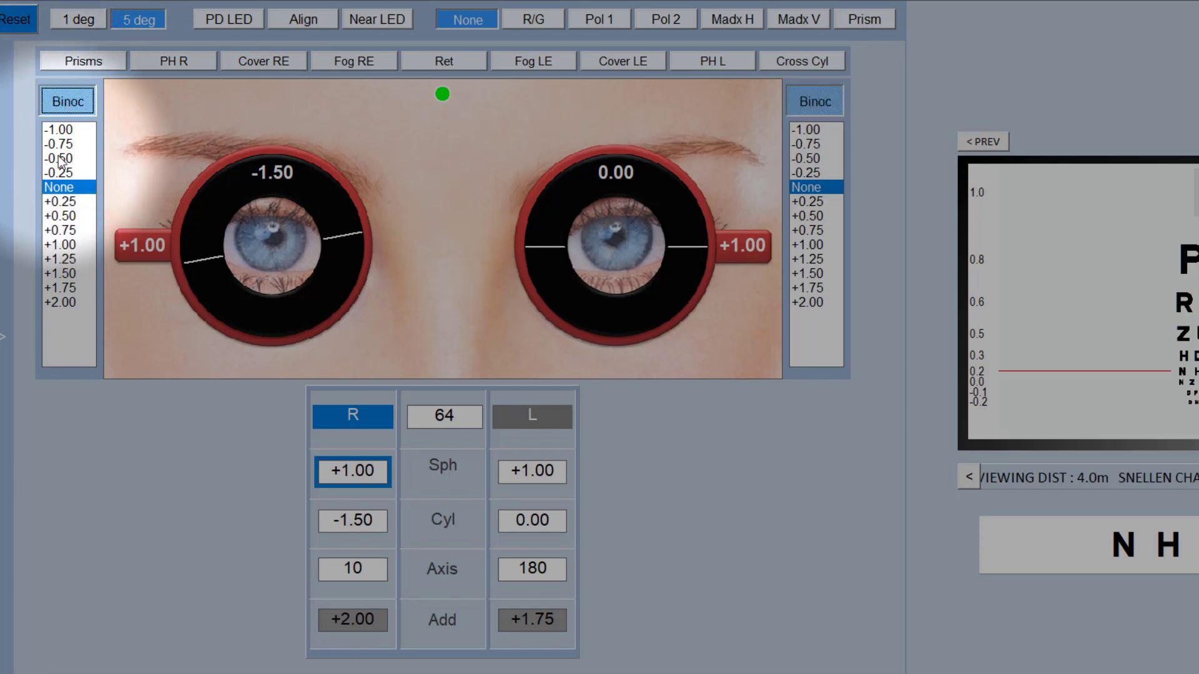
click(61, 216)
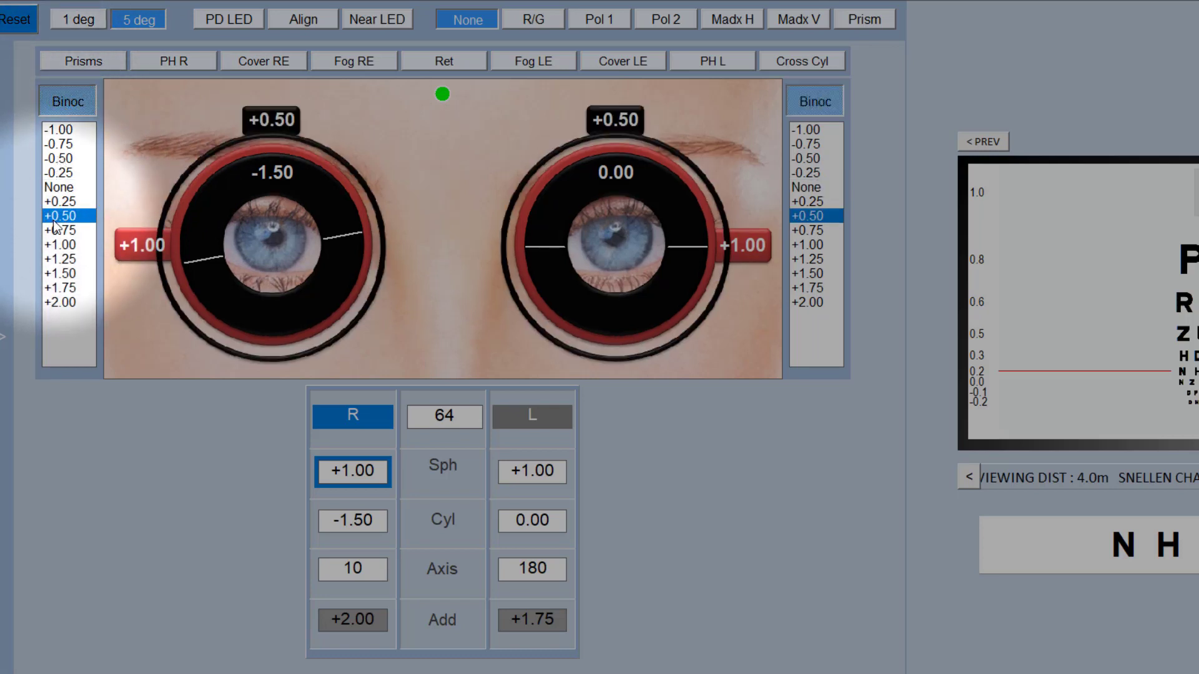
click(56, 159)
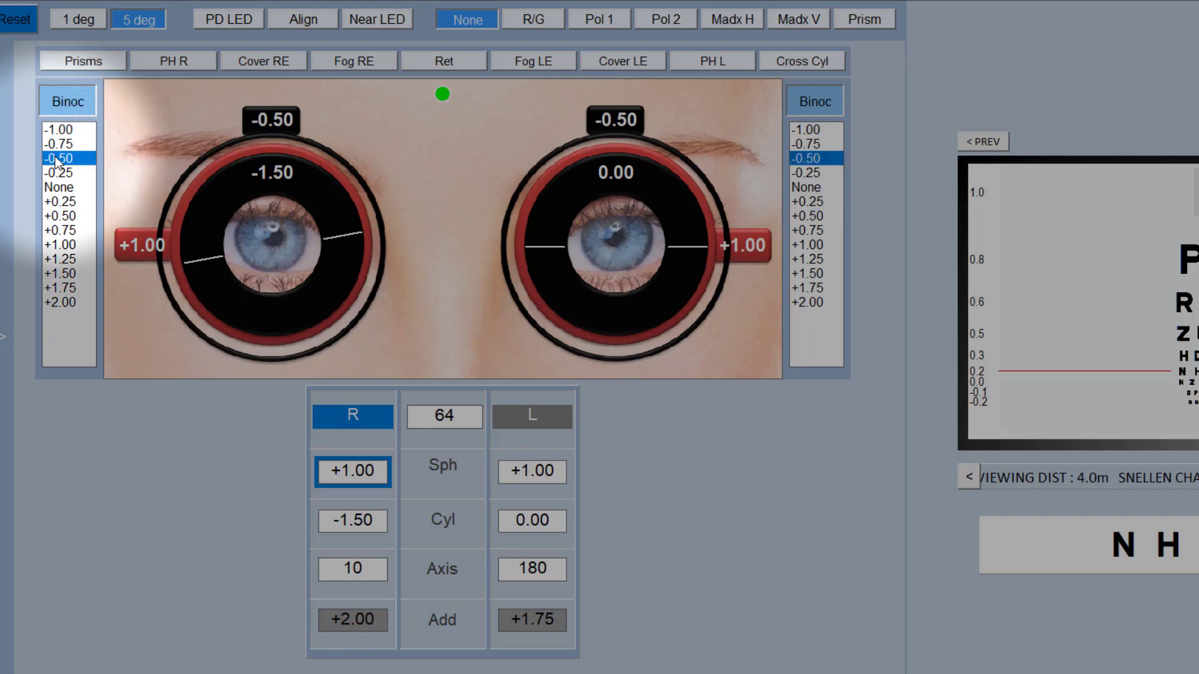
click(60, 188)
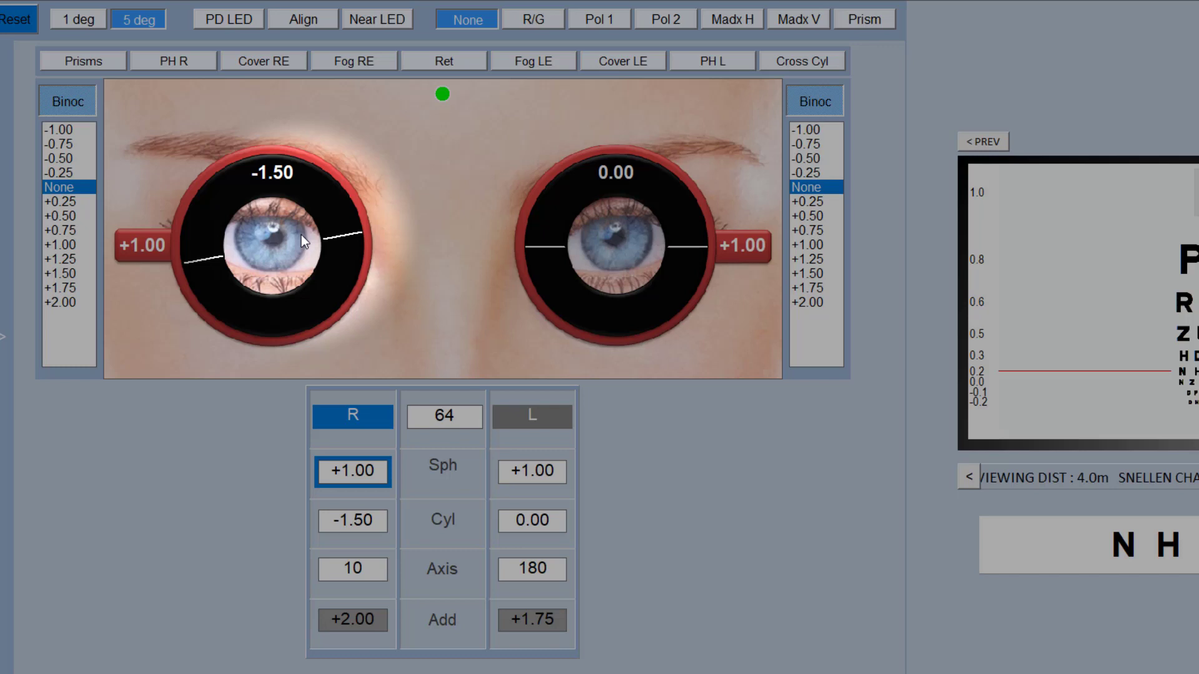
Step: Toggle the +2.00 retinoscopy lenses and +1.25 fog lenses on and off, ending in monocular mode
click(448, 67)
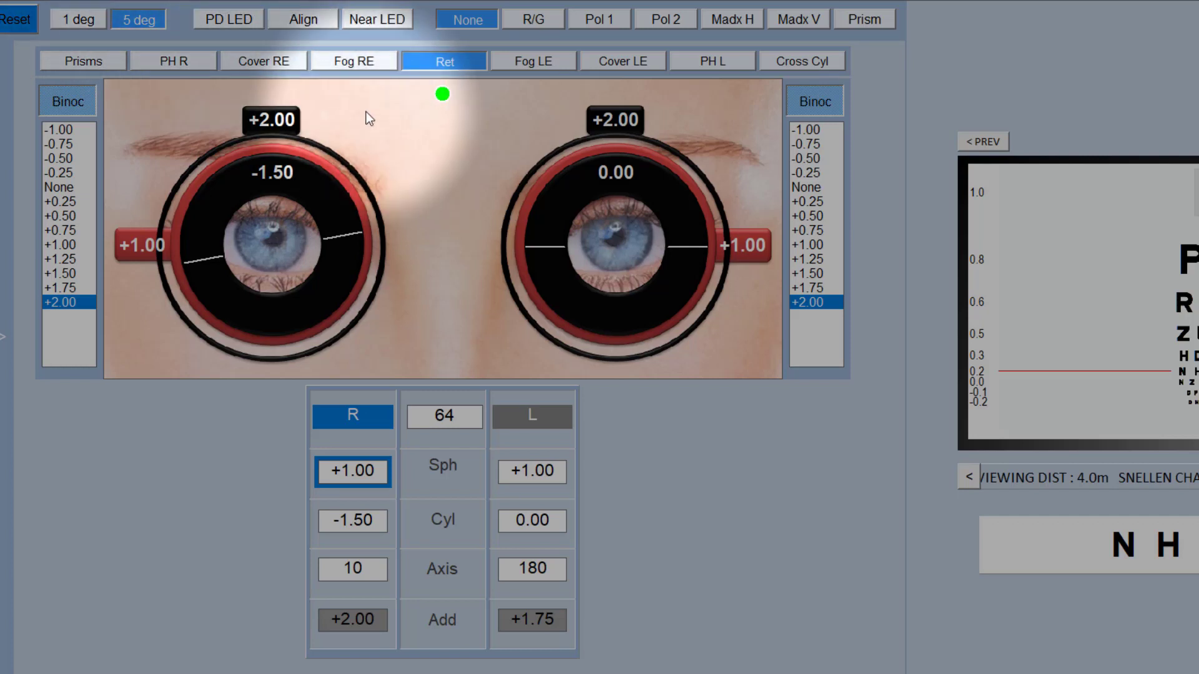
click(427, 65)
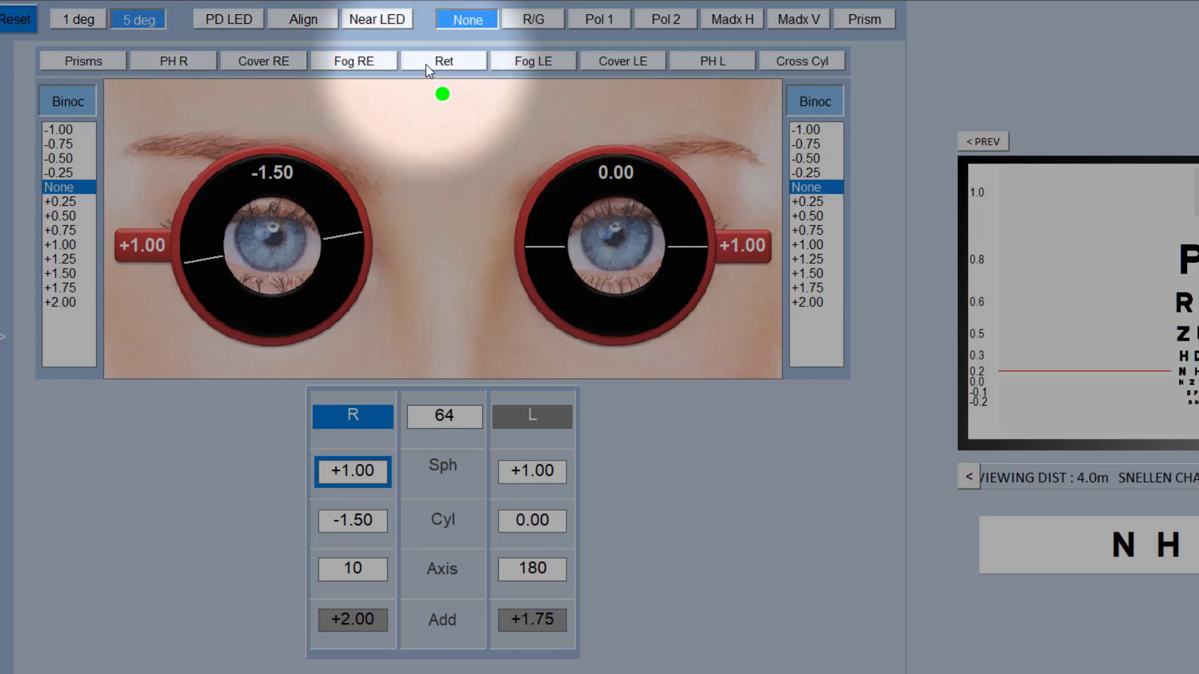
click(538, 60)
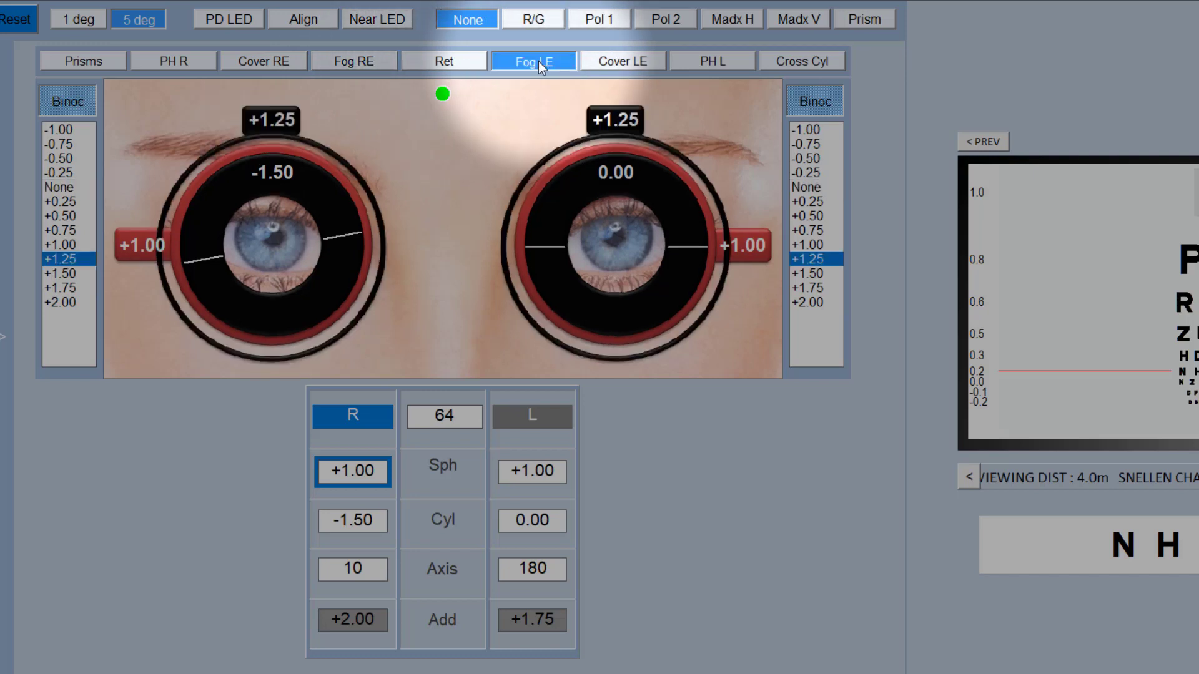
click(539, 61)
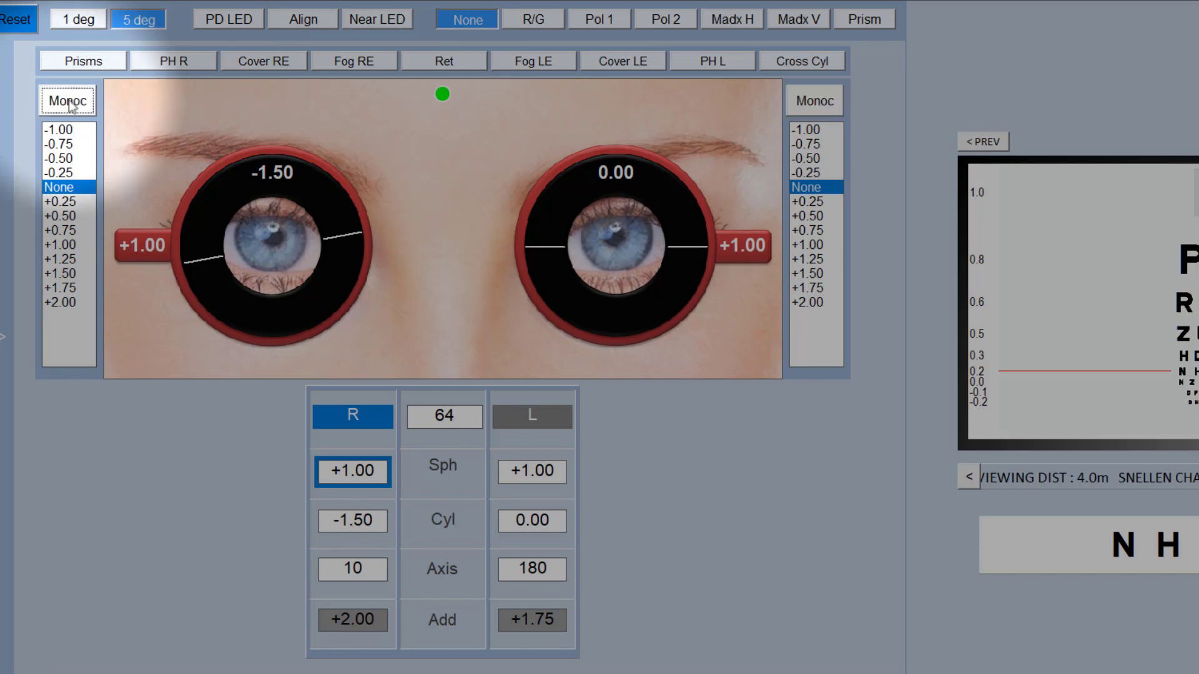
click(525, 61)
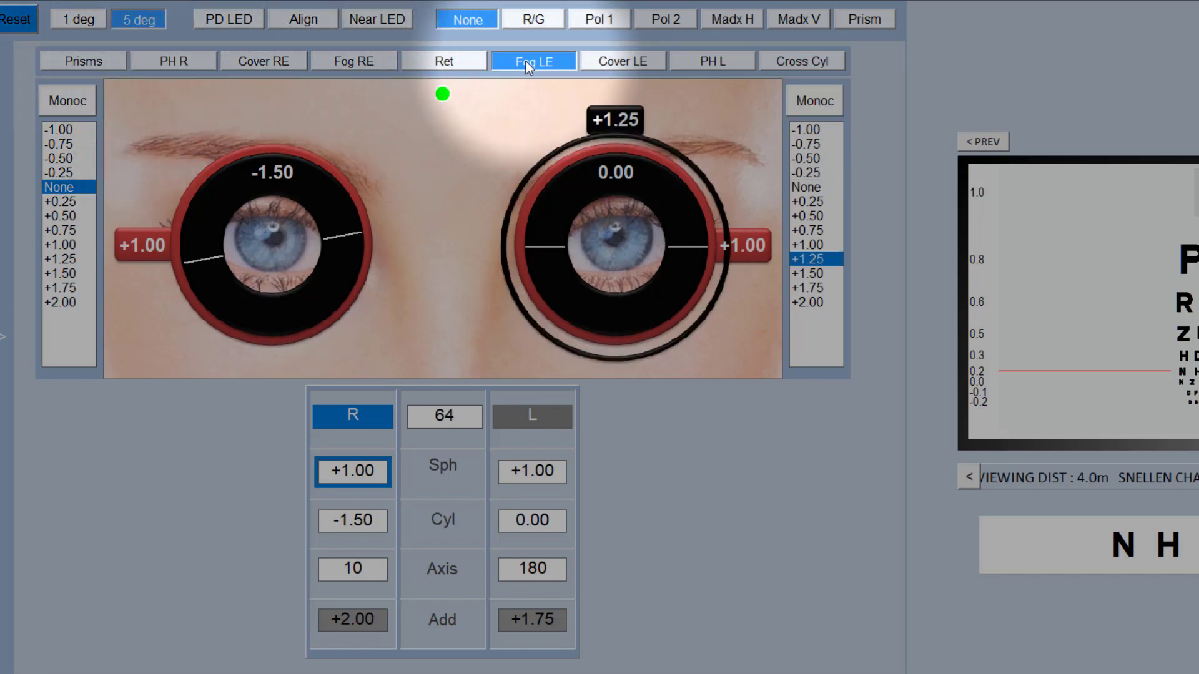
click(525, 61)
Step: Toggle the right and left occluders and the left pinhole on and off, leaving both eyes open
click(279, 64)
click(278, 65)
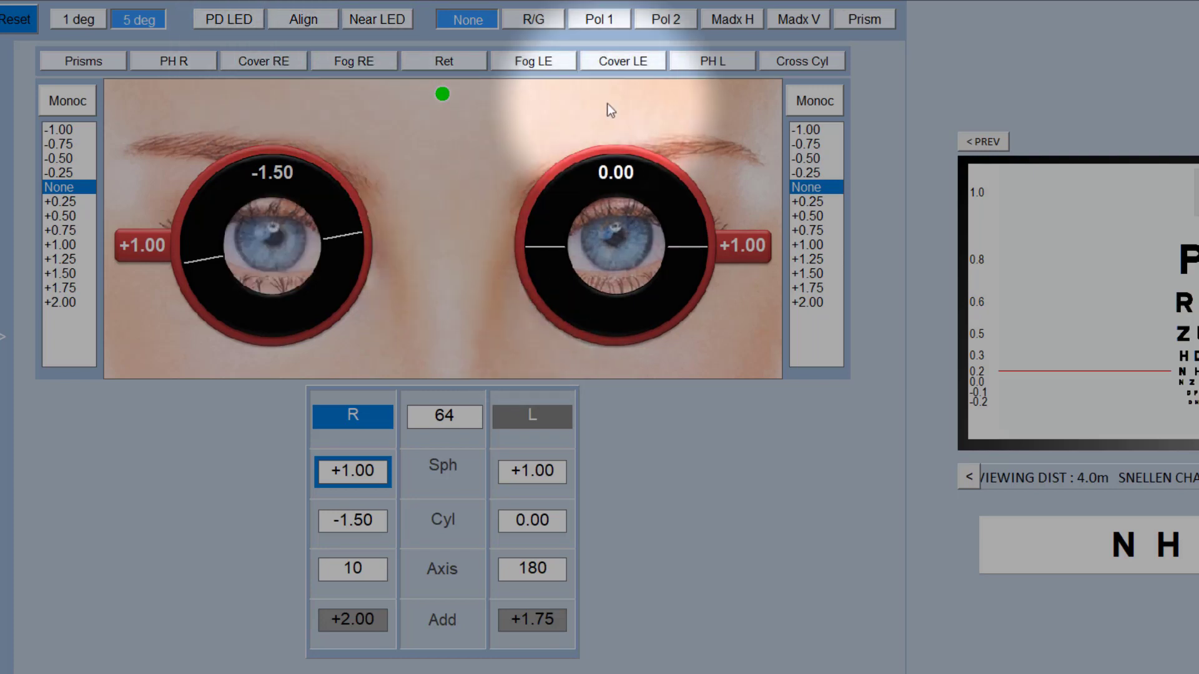
click(626, 62)
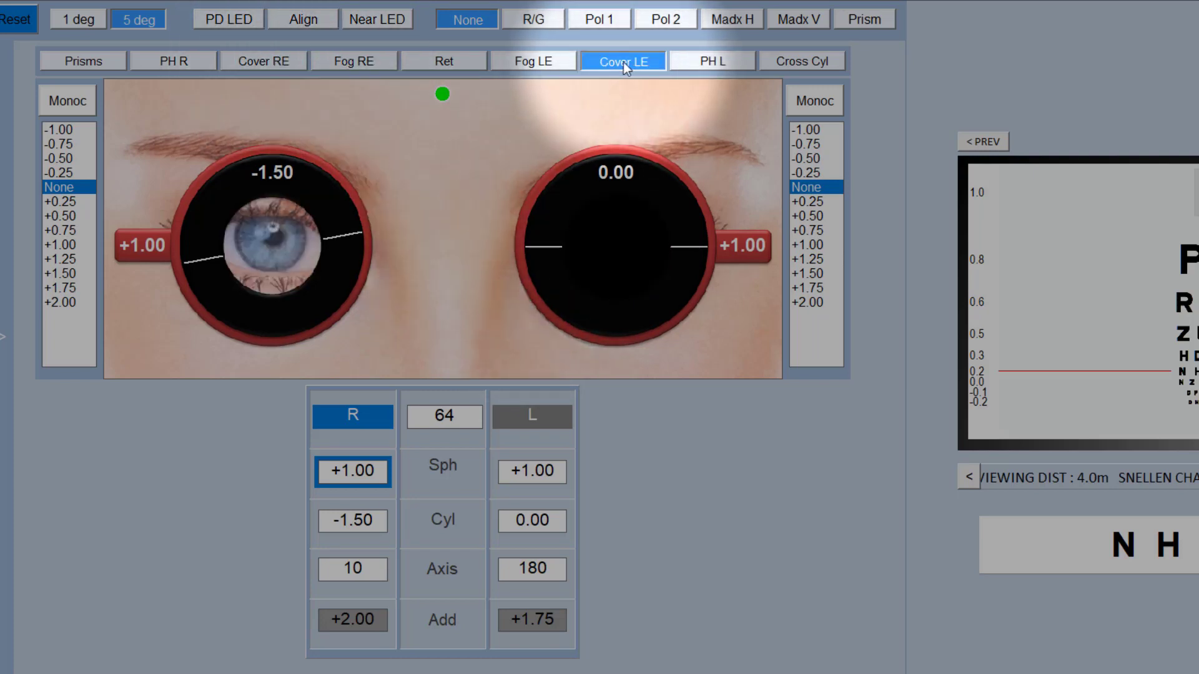
click(623, 62)
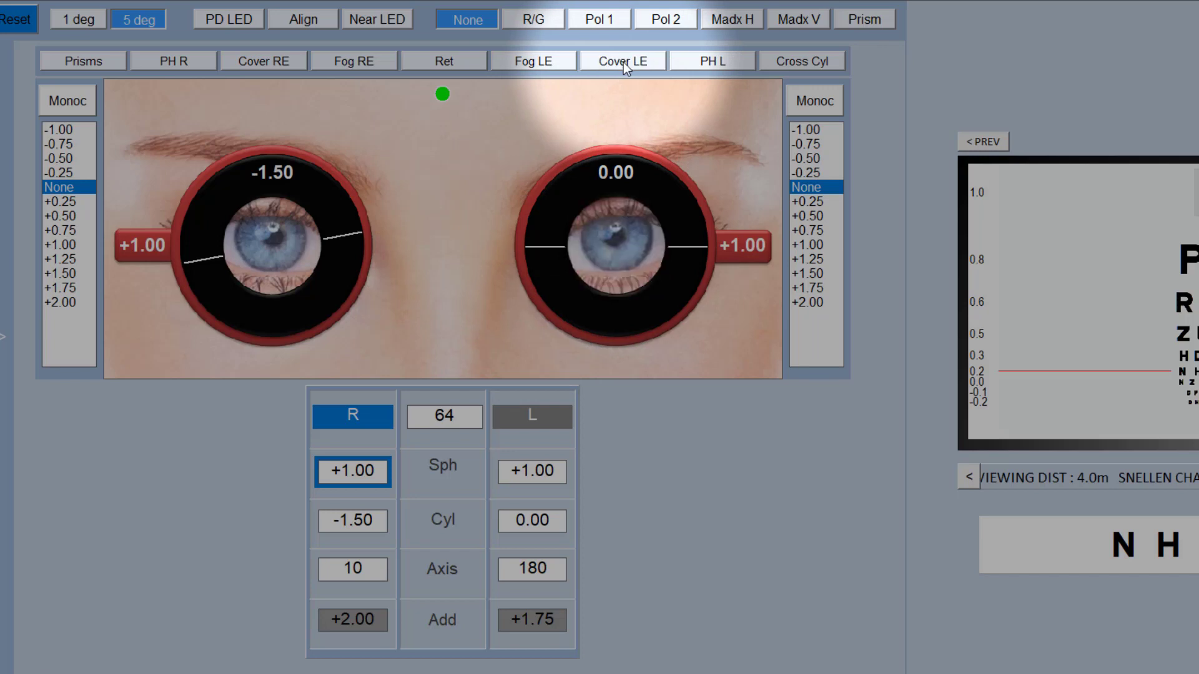
click(620, 251)
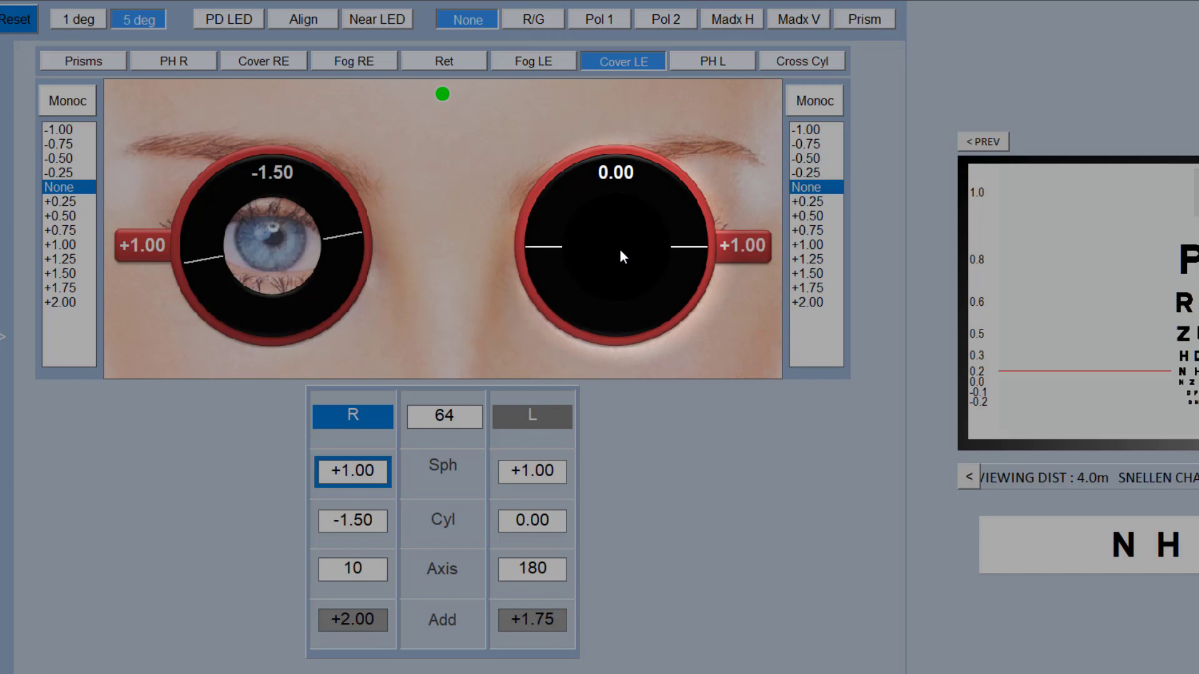
click(619, 249)
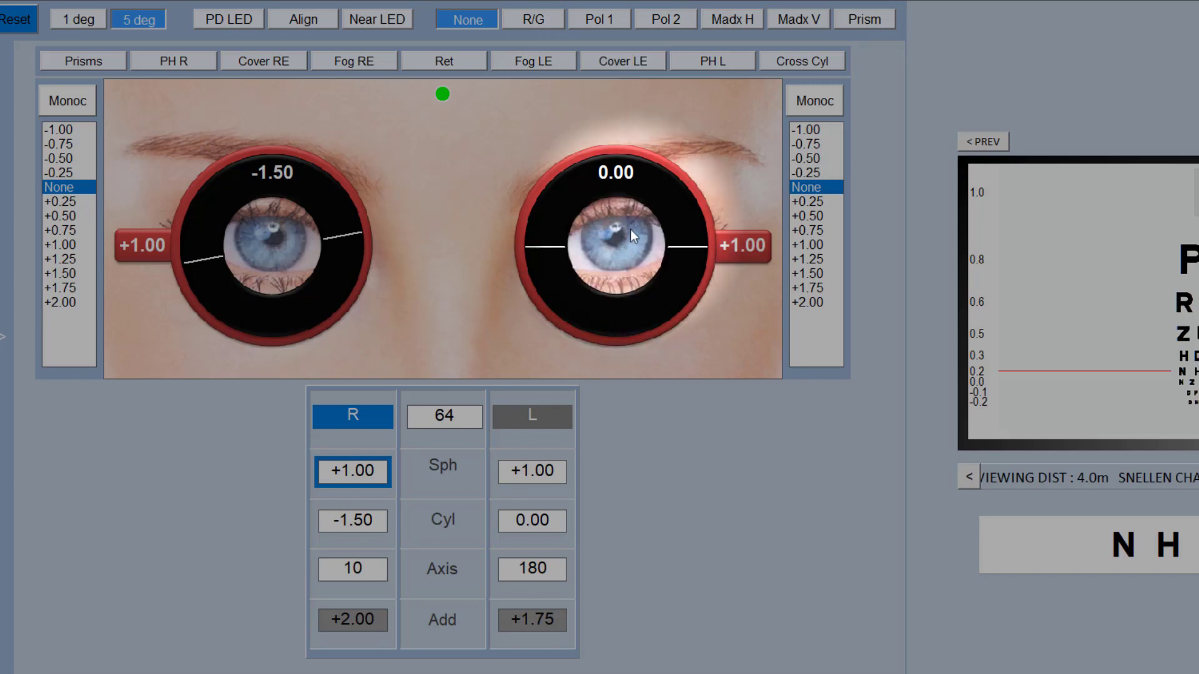
click(716, 62)
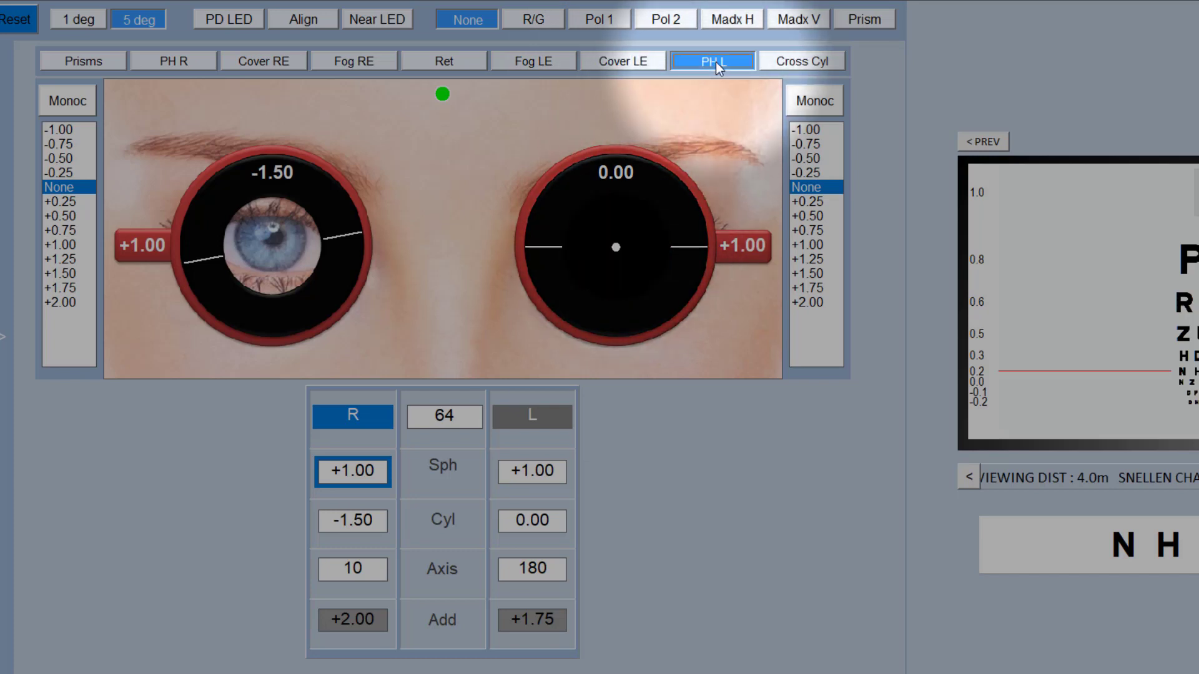
click(715, 61)
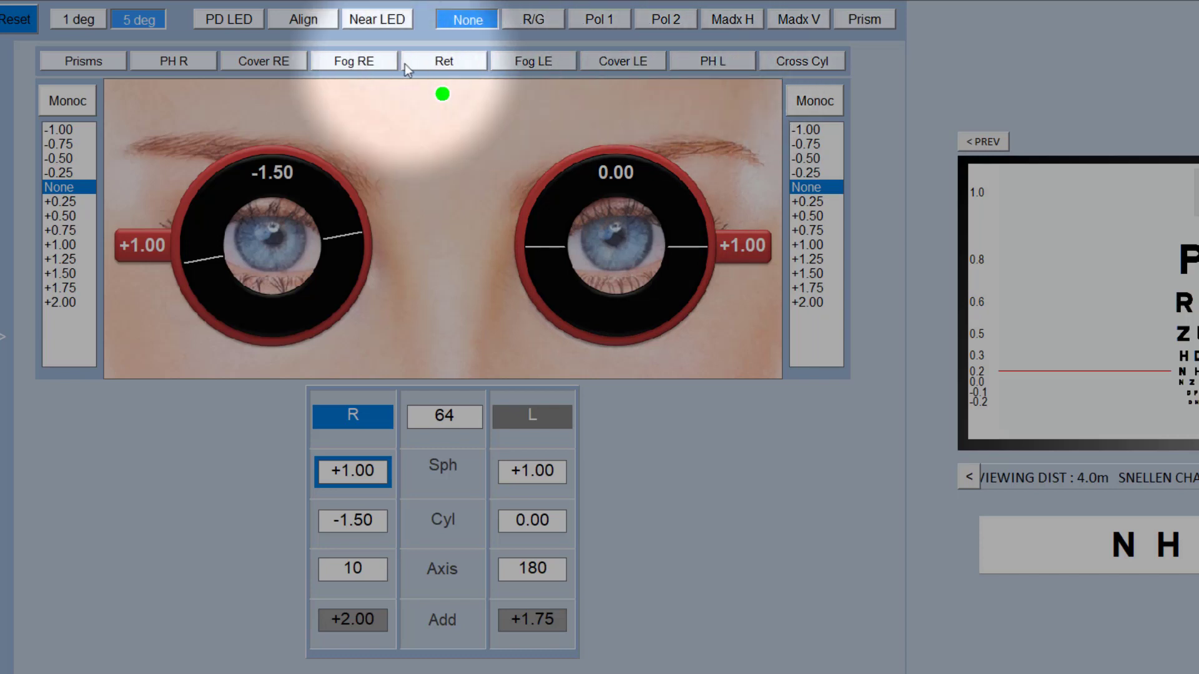
Step: Show prism settings and give the right eye 1.50 base-in horizontal prism
click(92, 64)
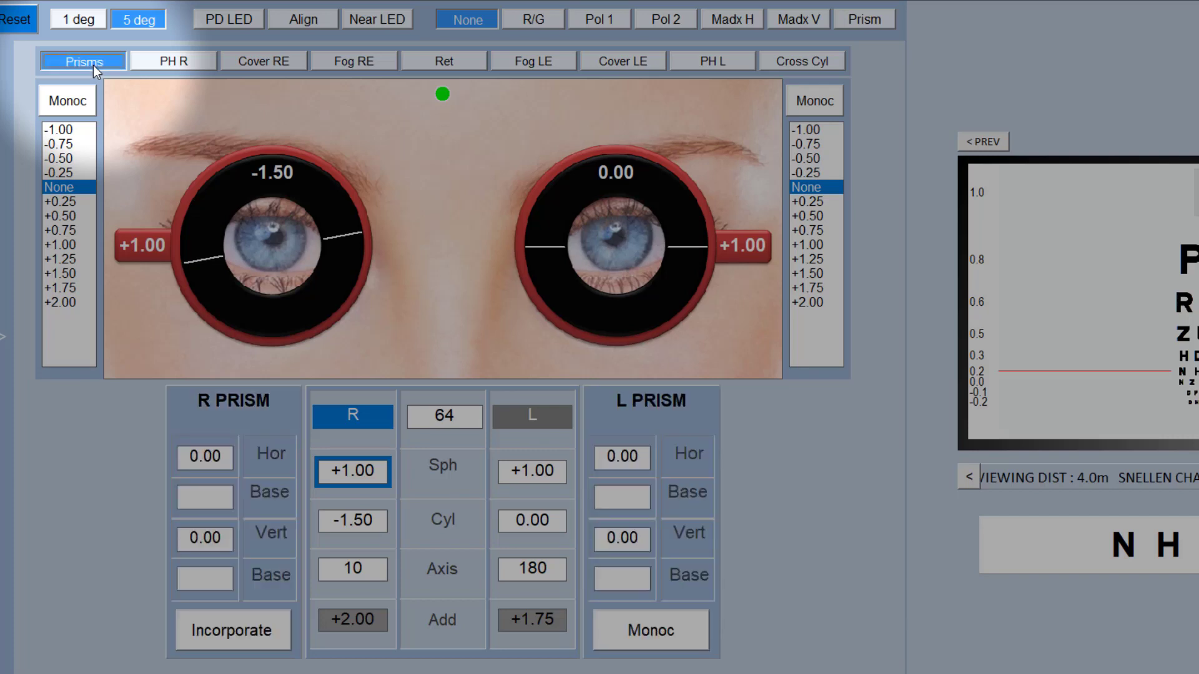
click(215, 463)
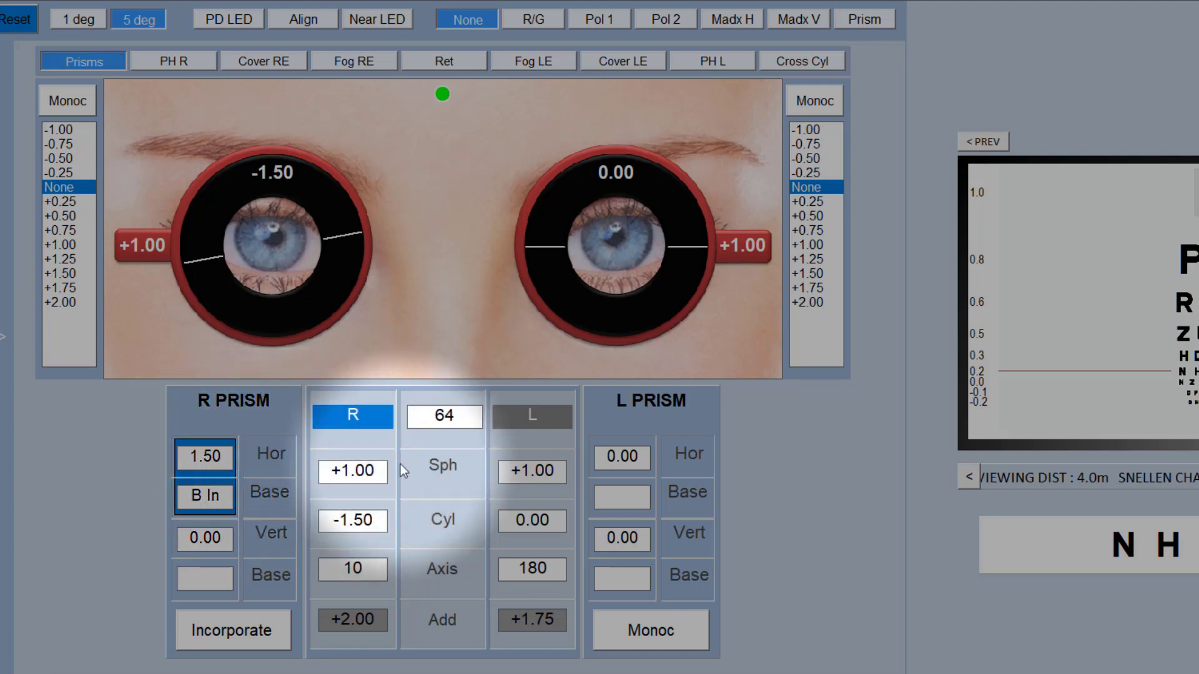
click(622, 455)
click(640, 468)
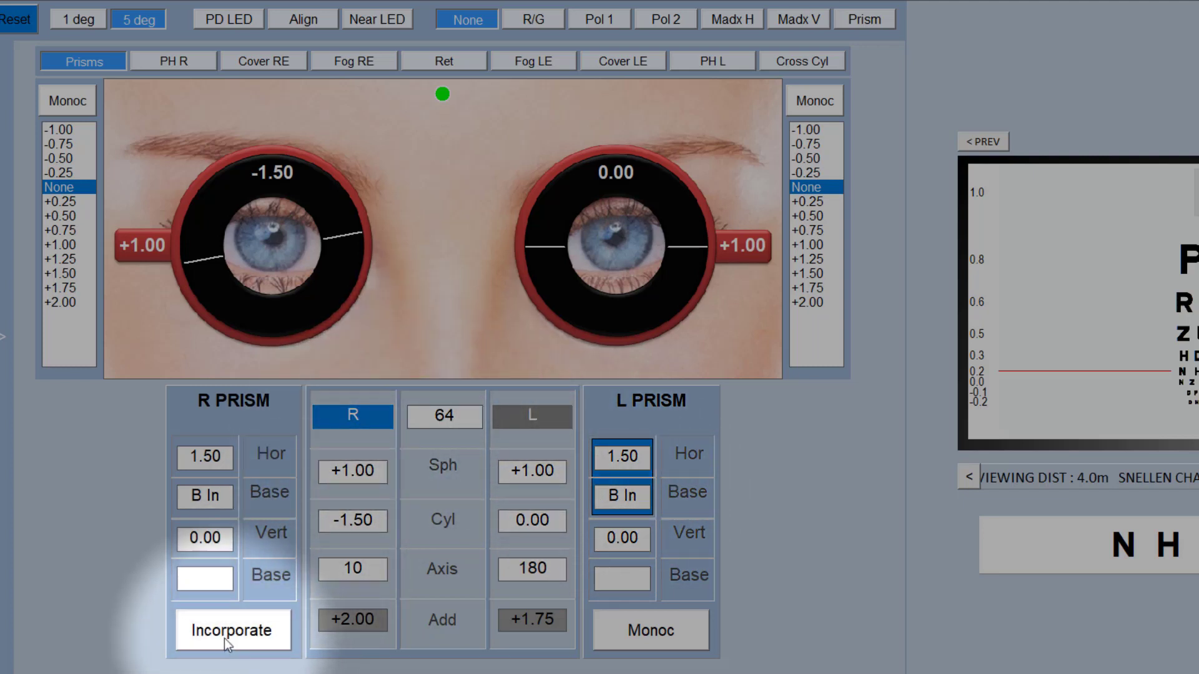
Step: Incorporate the 1.50 base-in prism into the prescription for both eyes
click(226, 638)
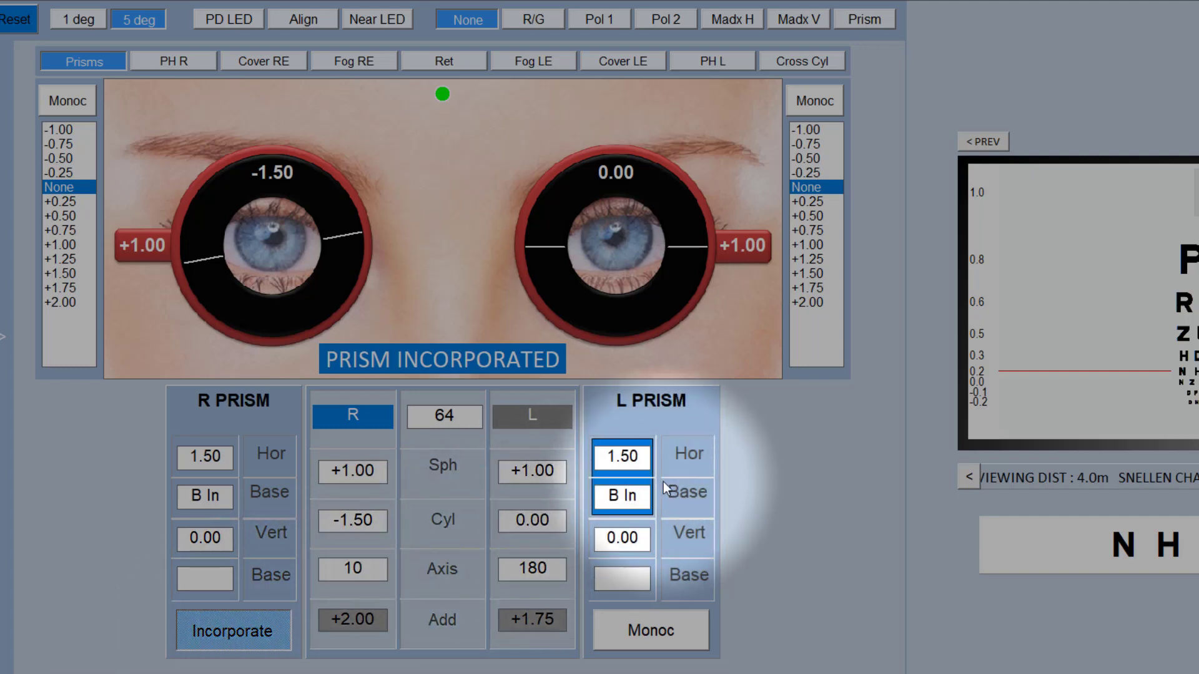
click(230, 633)
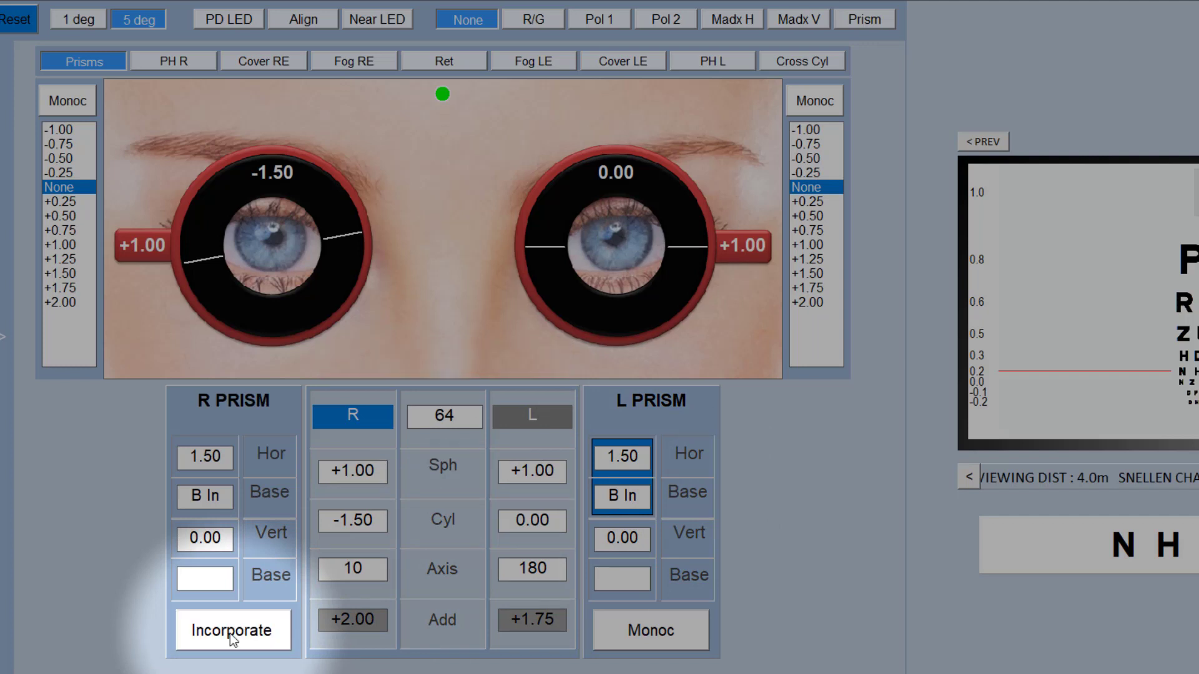
click(206, 457)
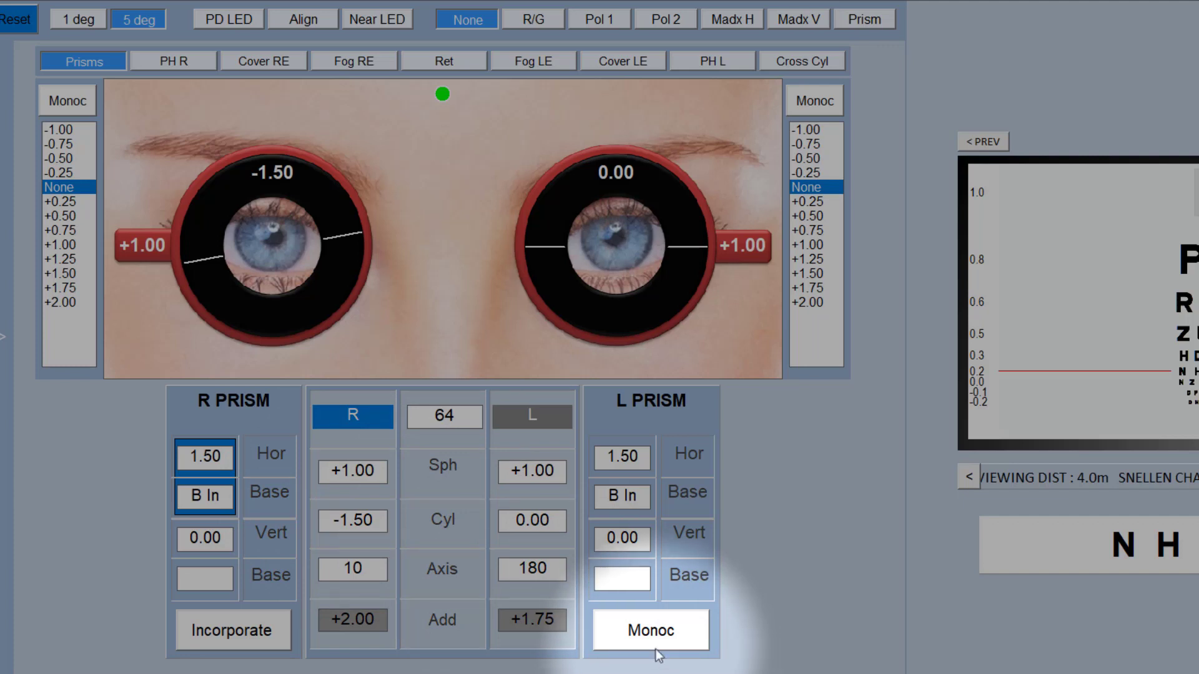
Step: Switch prisms to binocular, set 0.50 base in with 1.50 vertical, and incorporate into the prescription
click(639, 635)
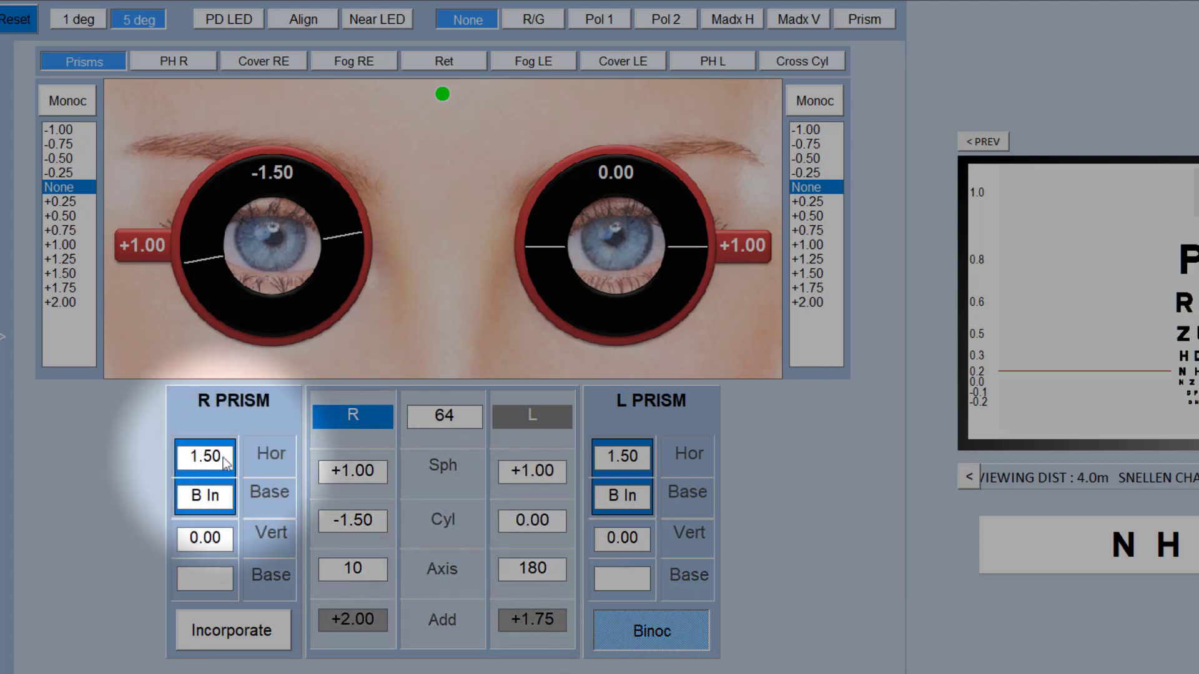
scroll(226, 462, up, 3)
scroll(225, 462, up, 1)
scroll(225, 462, up, 2)
scroll(225, 462, up, 2)
scroll(222, 456, down, 1)
scroll(223, 456, down, 2)
scroll(223, 456, down, 3)
scroll(221, 456, down, 1)
scroll(222, 455, down, 3)
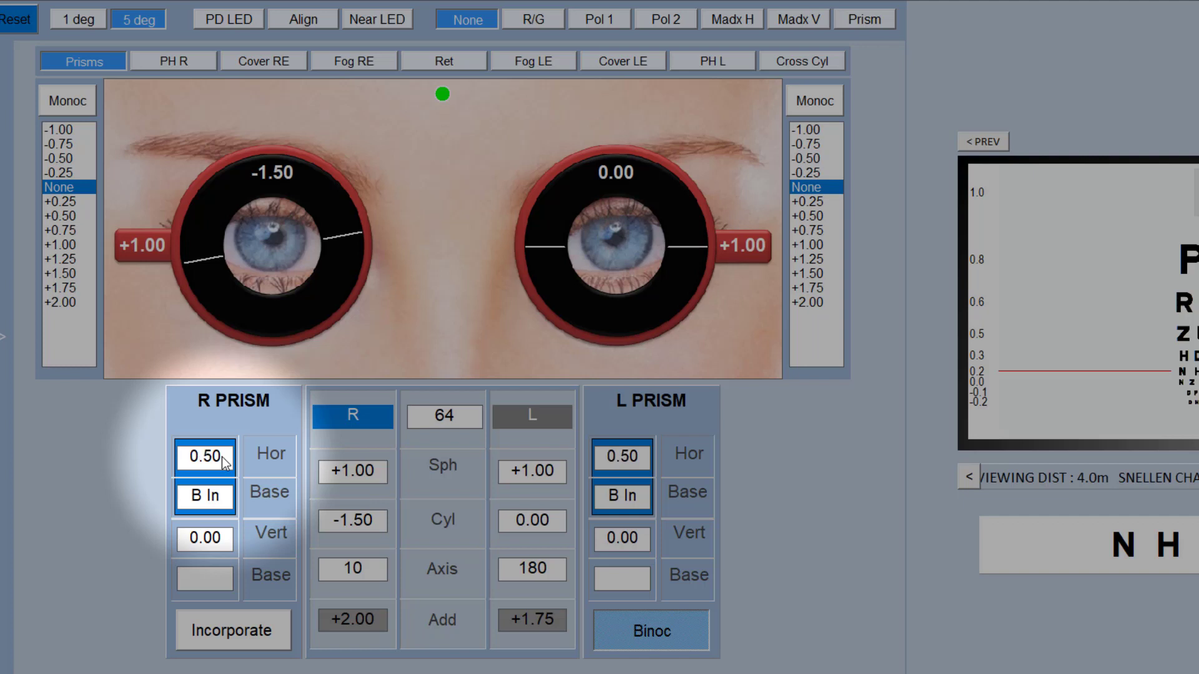
click(222, 541)
scroll(224, 543, up, 3)
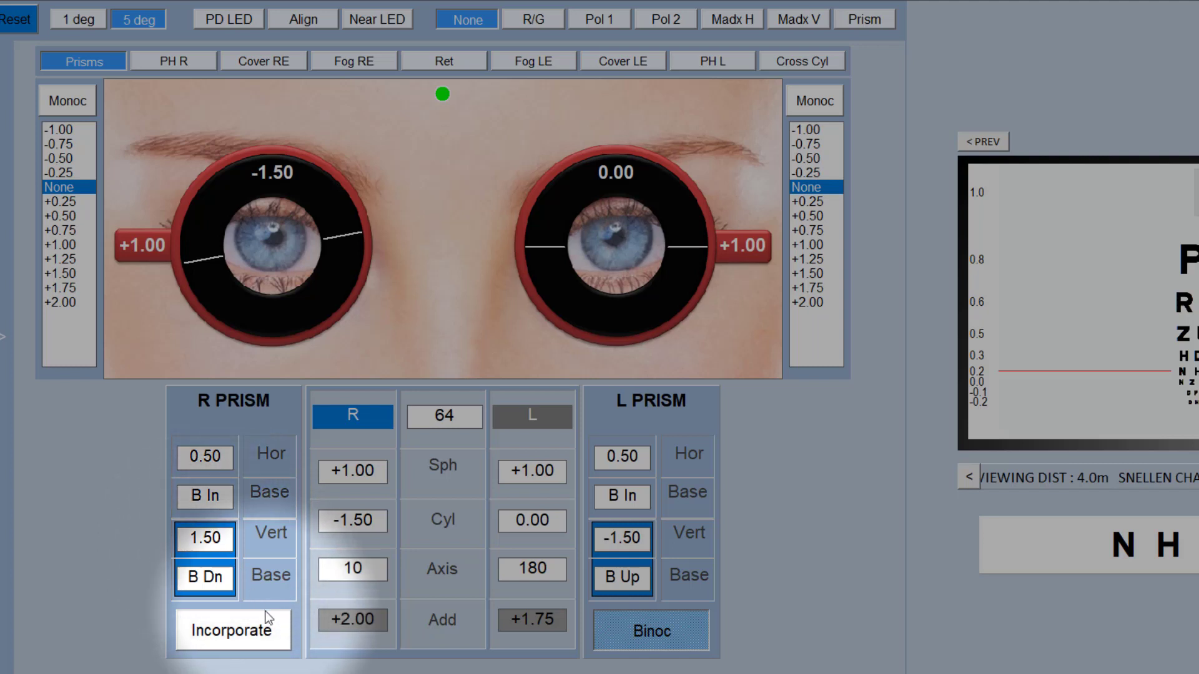
click(228, 631)
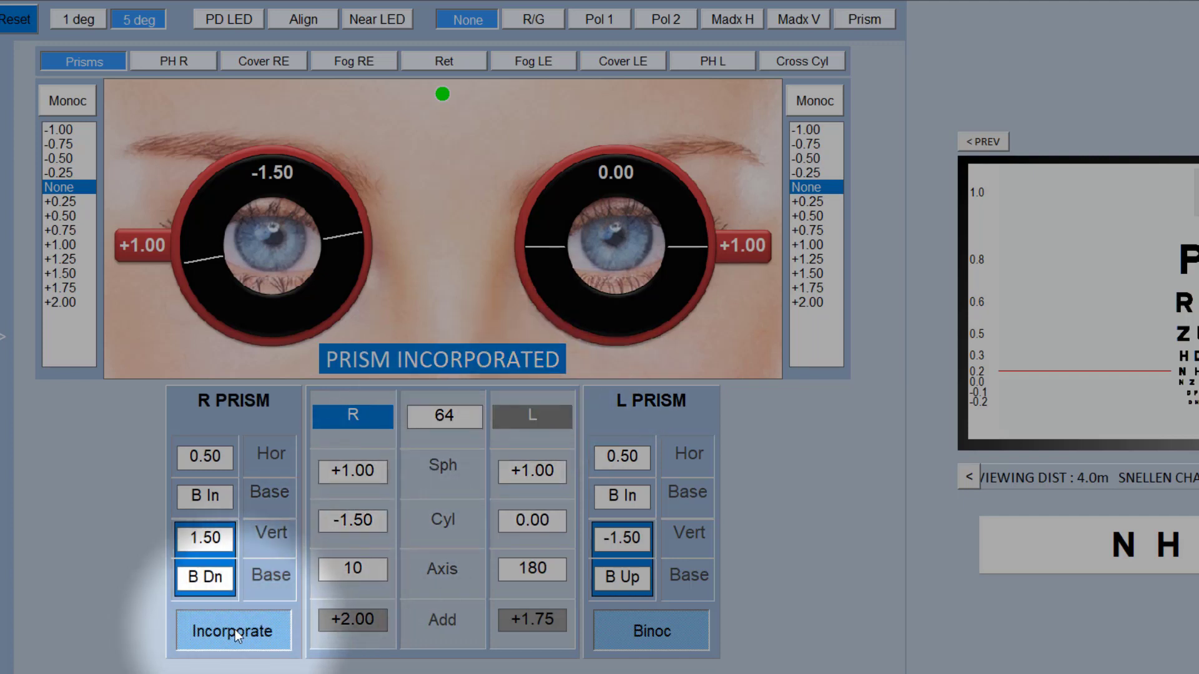
click(236, 629)
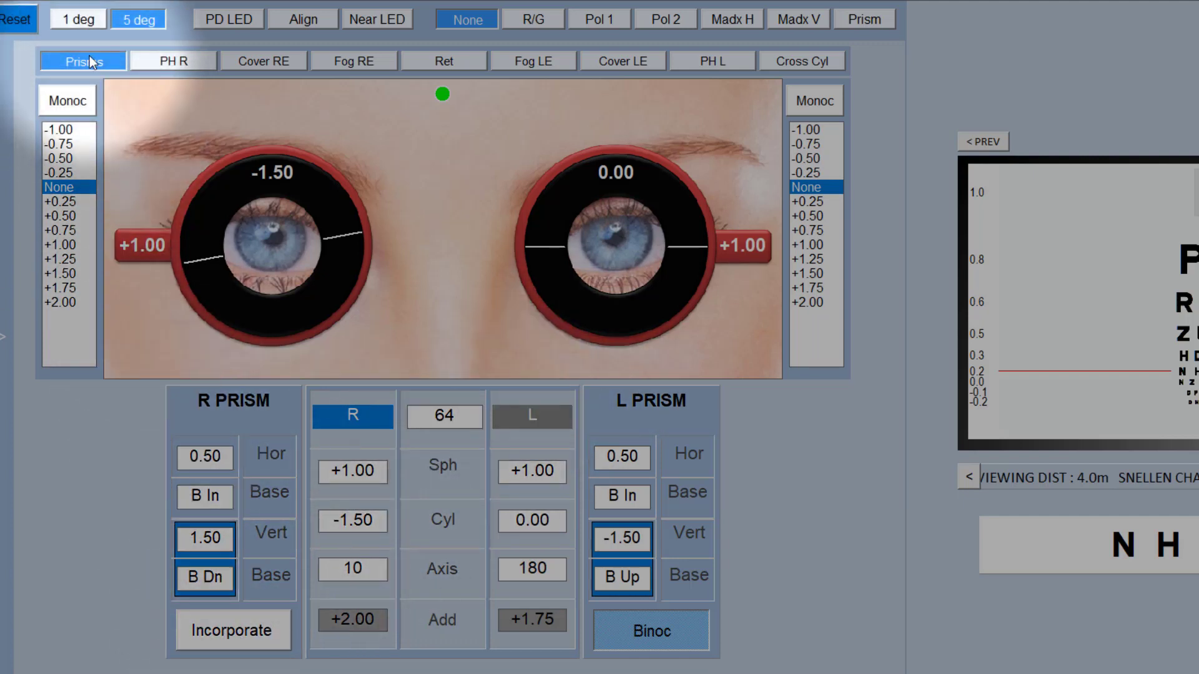
Step: Hide the prism panel, then try red-green, Pol 1 and Pol 2 filters before the eyes
click(89, 62)
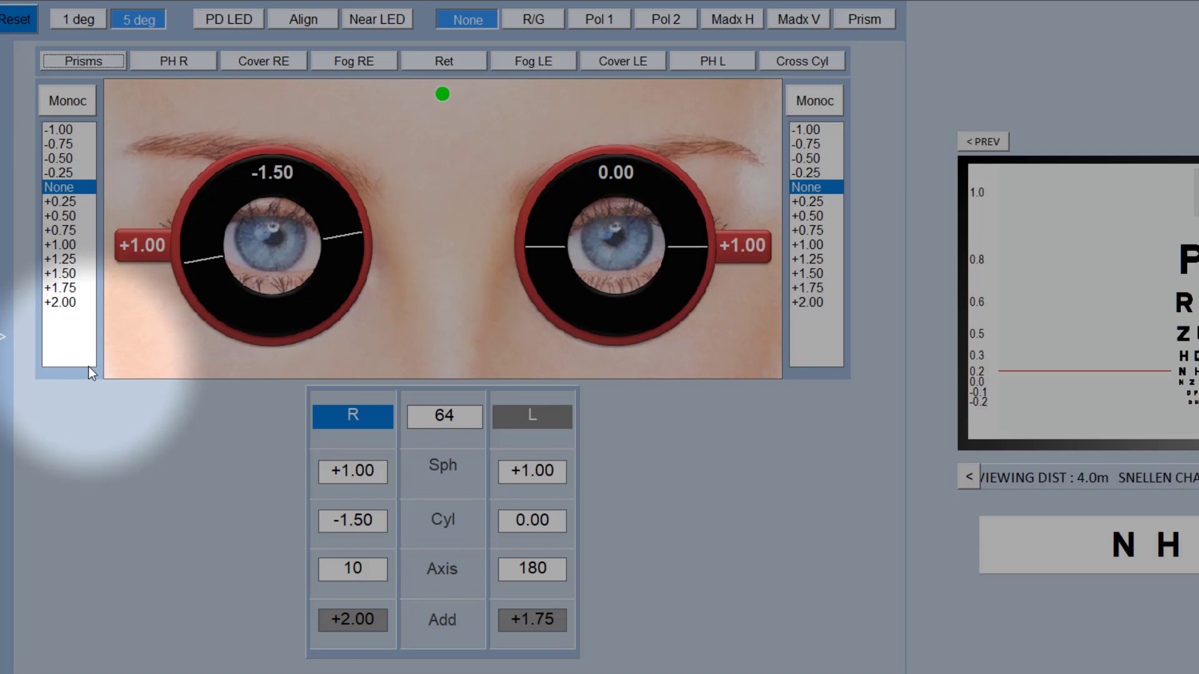
click(546, 20)
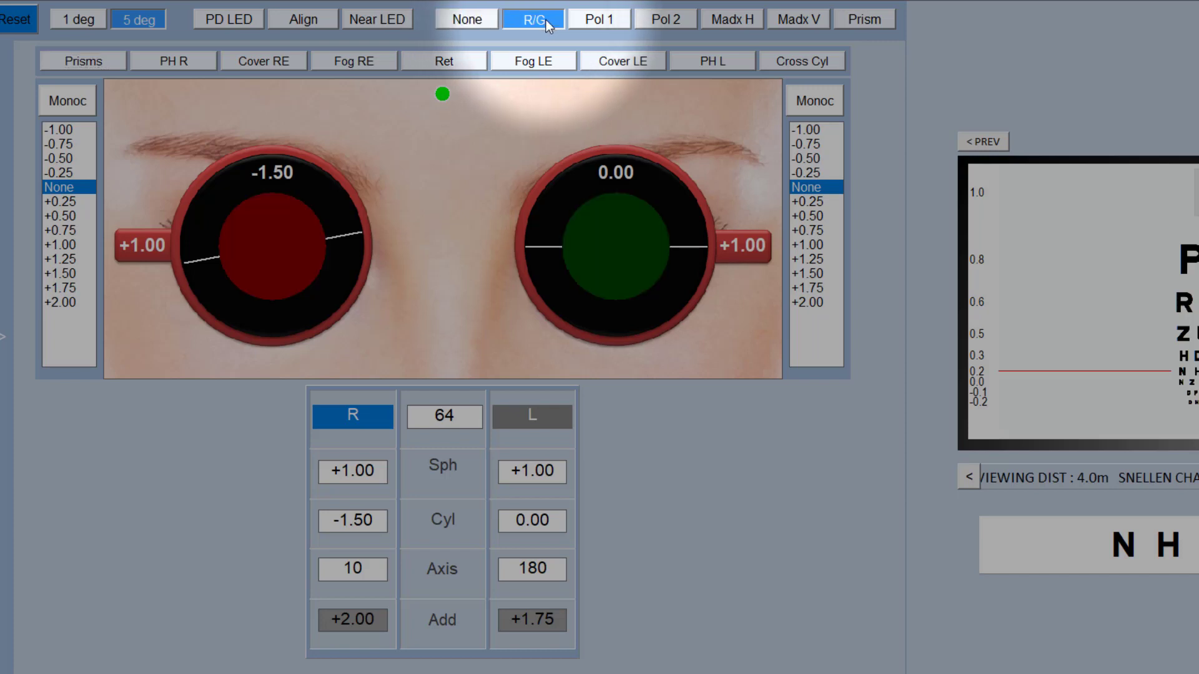
click(595, 18)
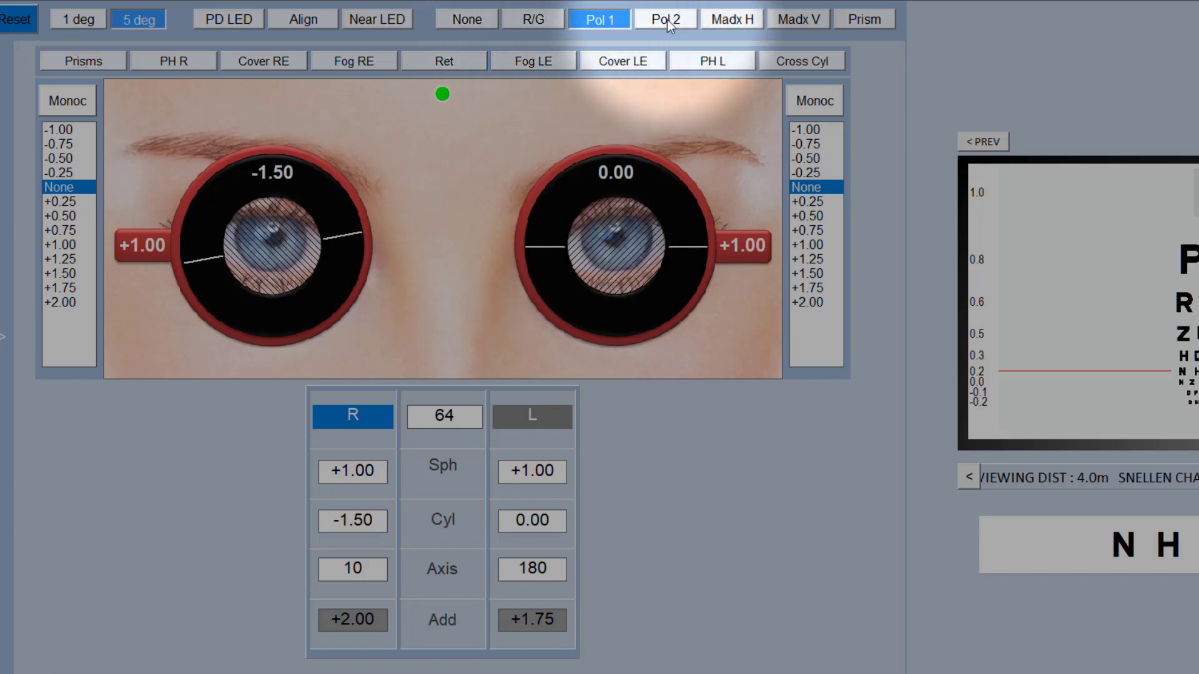
click(667, 20)
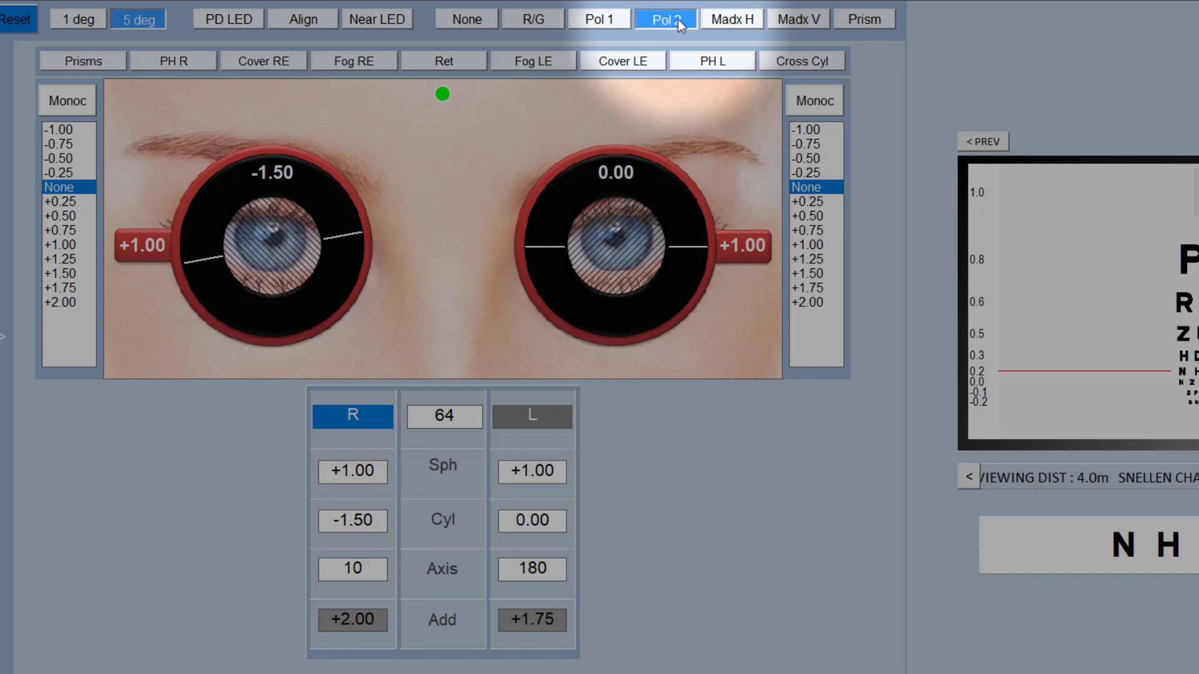
Step: Try the horizontal and vertical Maddox rods, ending on the prism auxiliary
click(729, 18)
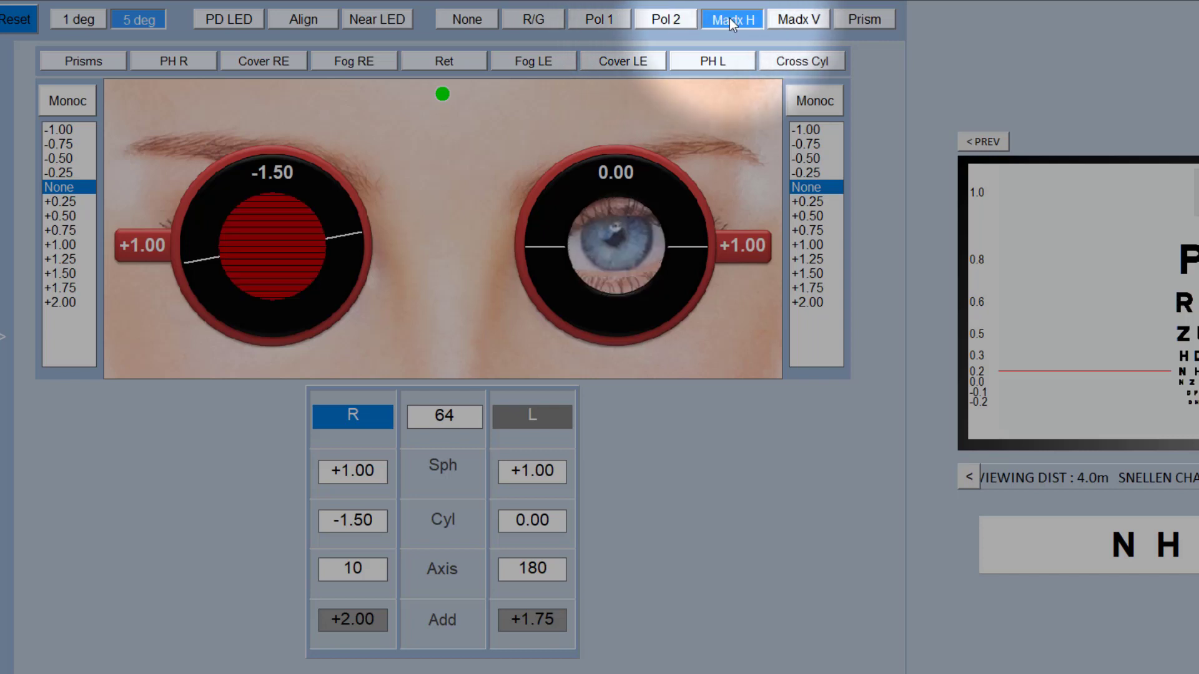
click(798, 20)
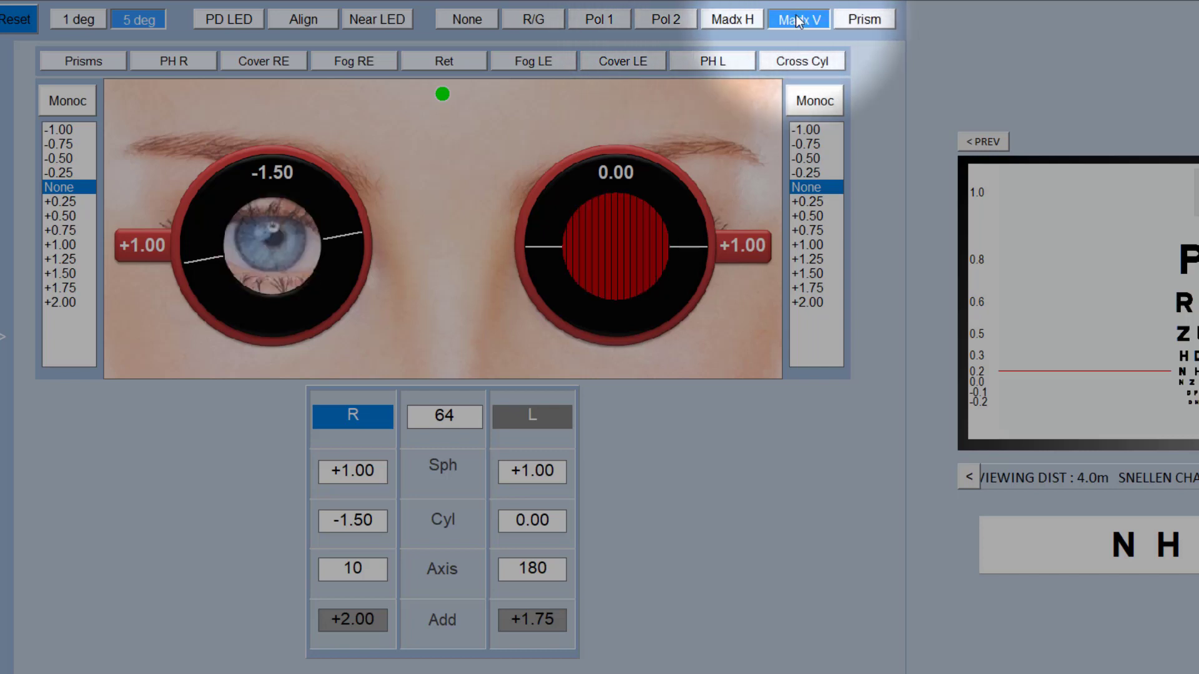
click(882, 22)
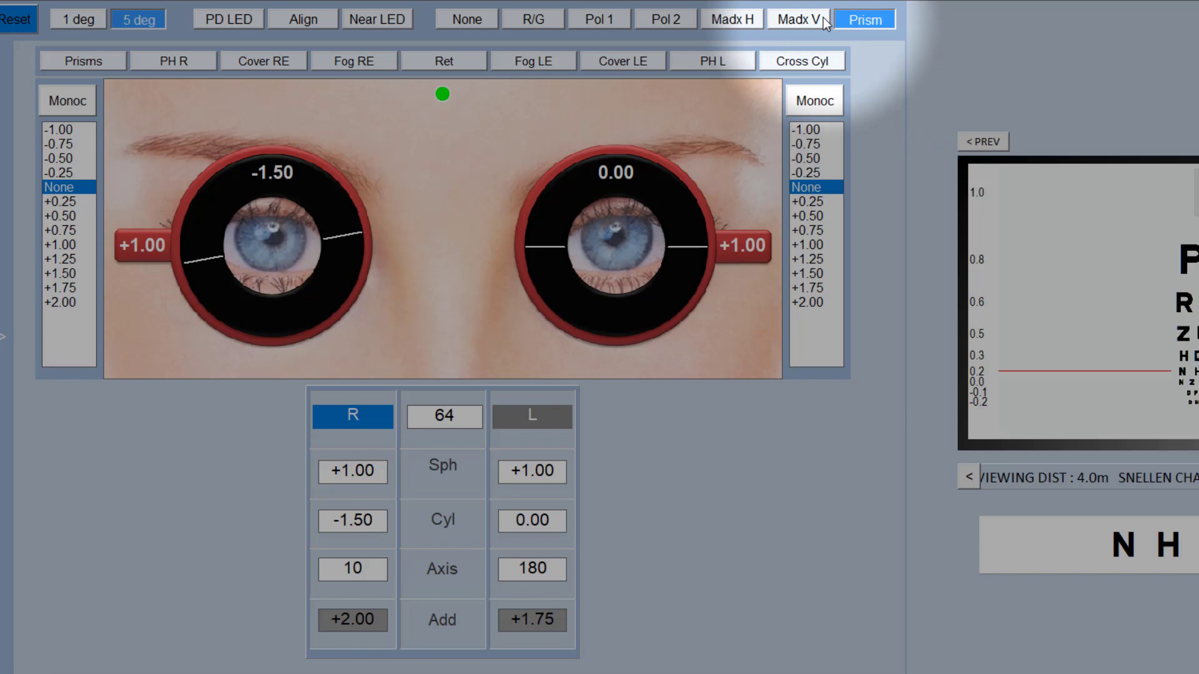
Step: Set the auxiliary to None and select the right eye's cylinder axis for adjustment
click(462, 22)
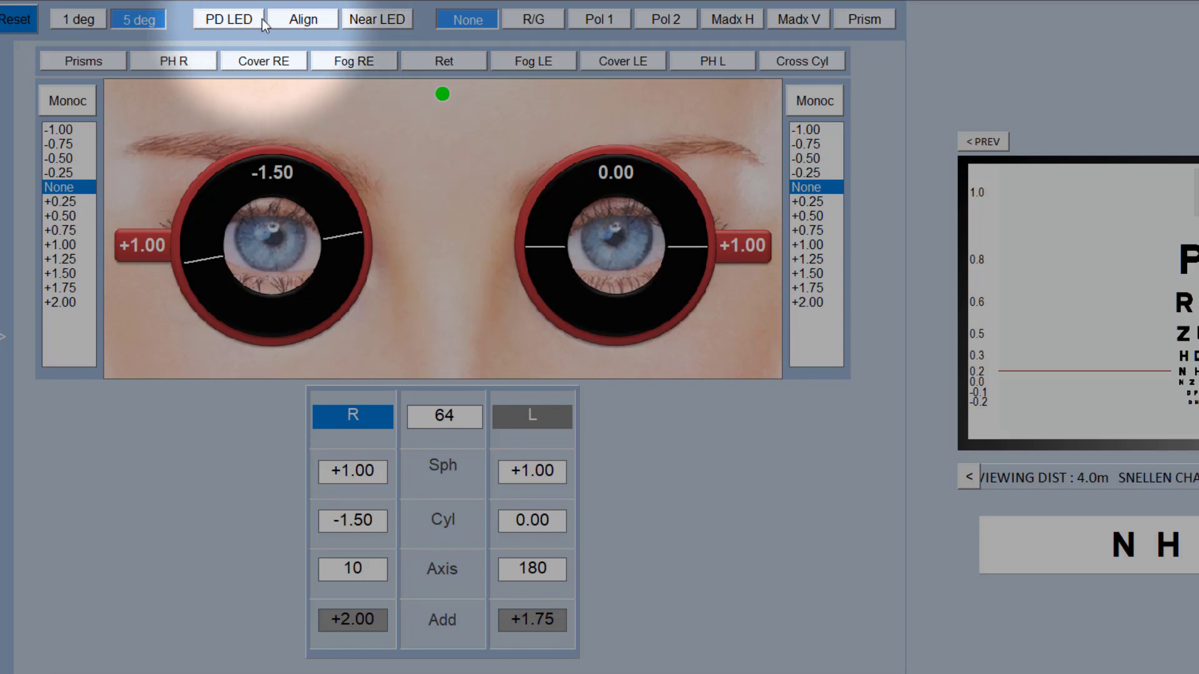
click(381, 18)
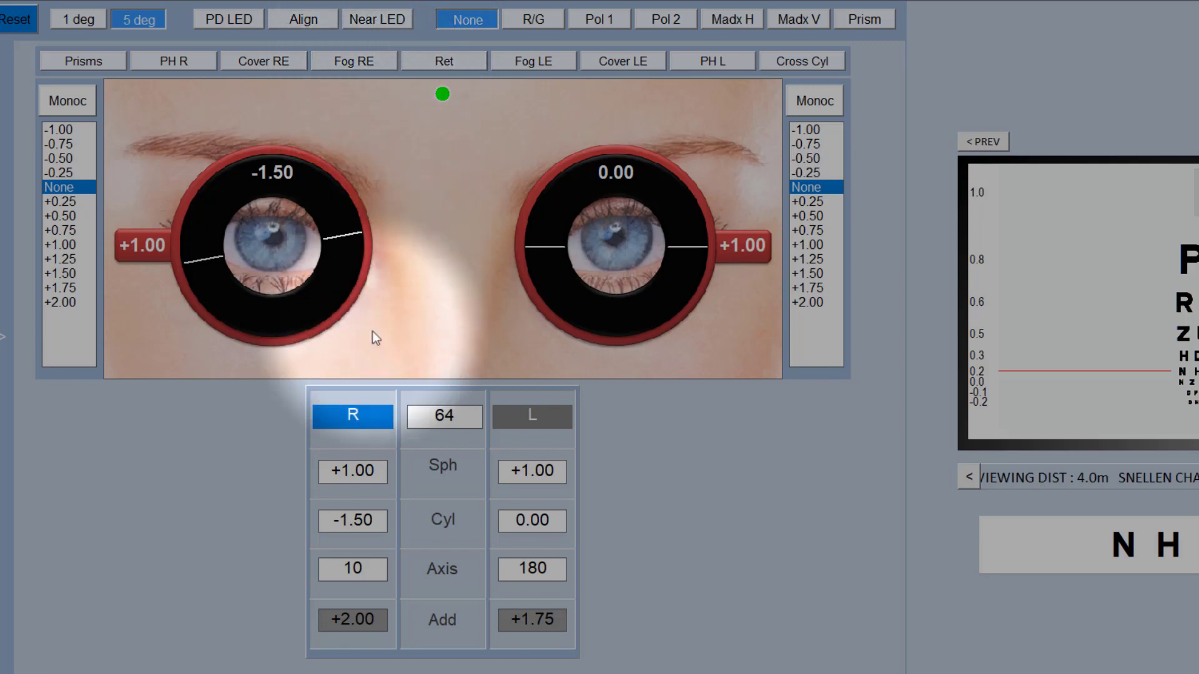
click(371, 570)
scroll(371, 572, down, 1)
scroll(371, 571, down, 1)
scroll(371, 571, up, 1)
scroll(371, 572, up, 4)
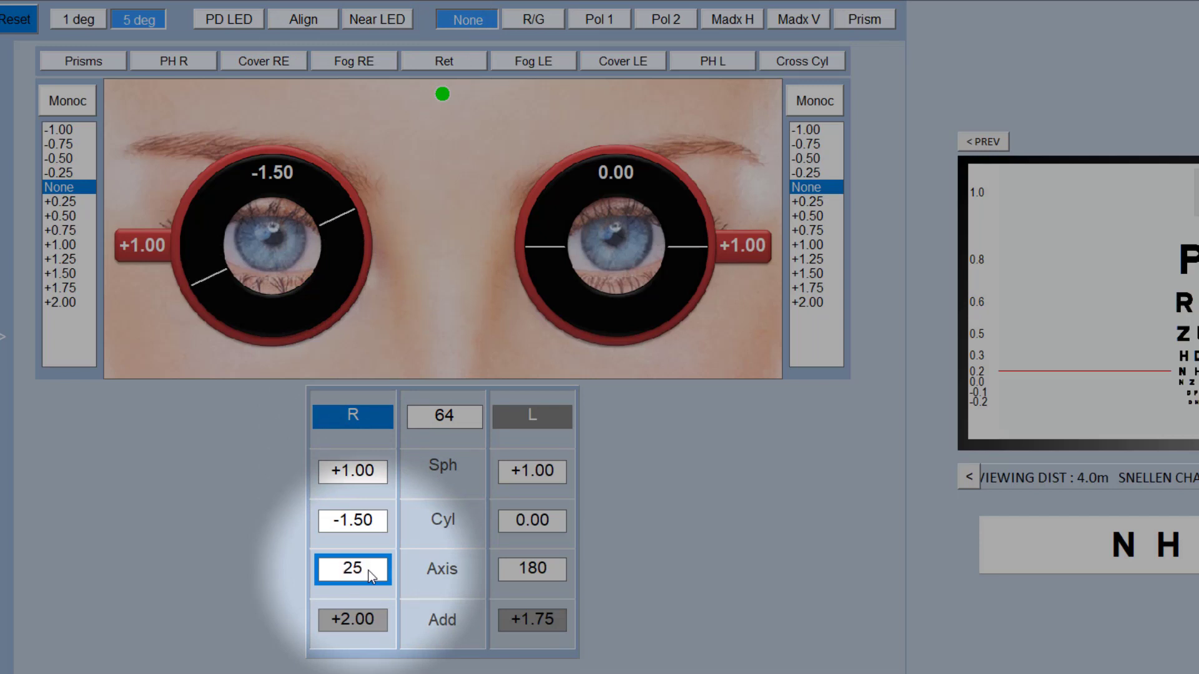
Step: Fine-tune the right axis at 25 in 1-degree steps, then return to 5-degree steps
click(79, 19)
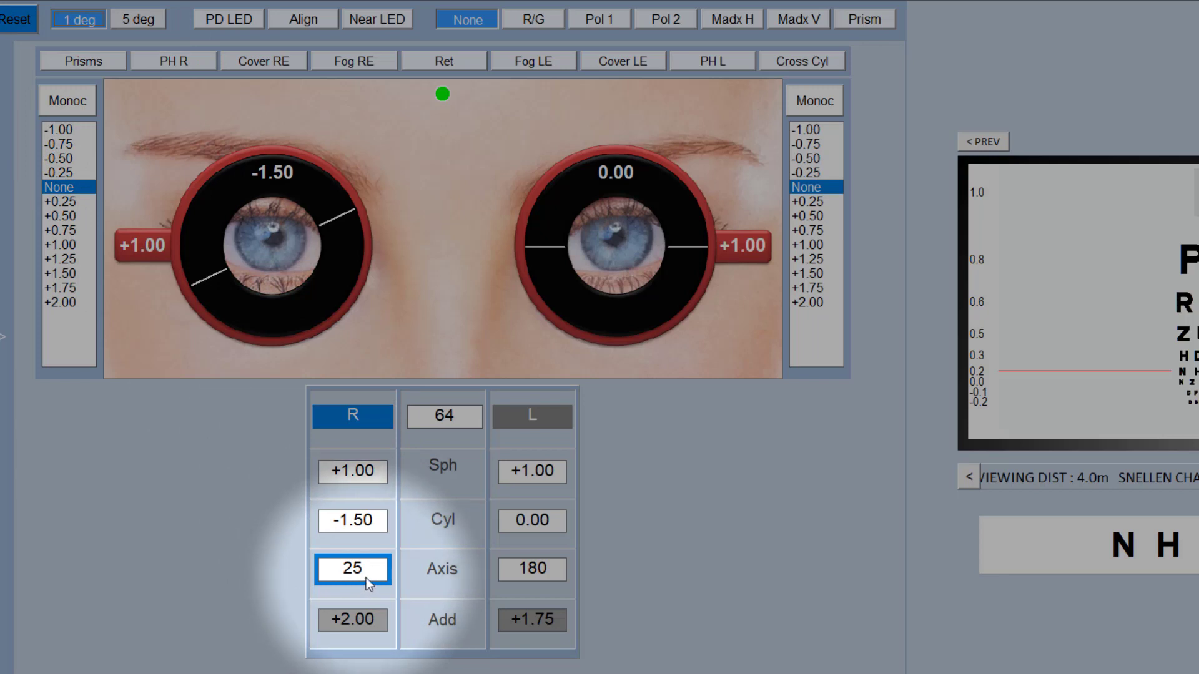
scroll(366, 579, up, 2)
scroll(366, 578, down, 2)
scroll(366, 577, down, 1)
scroll(366, 578, up, 1)
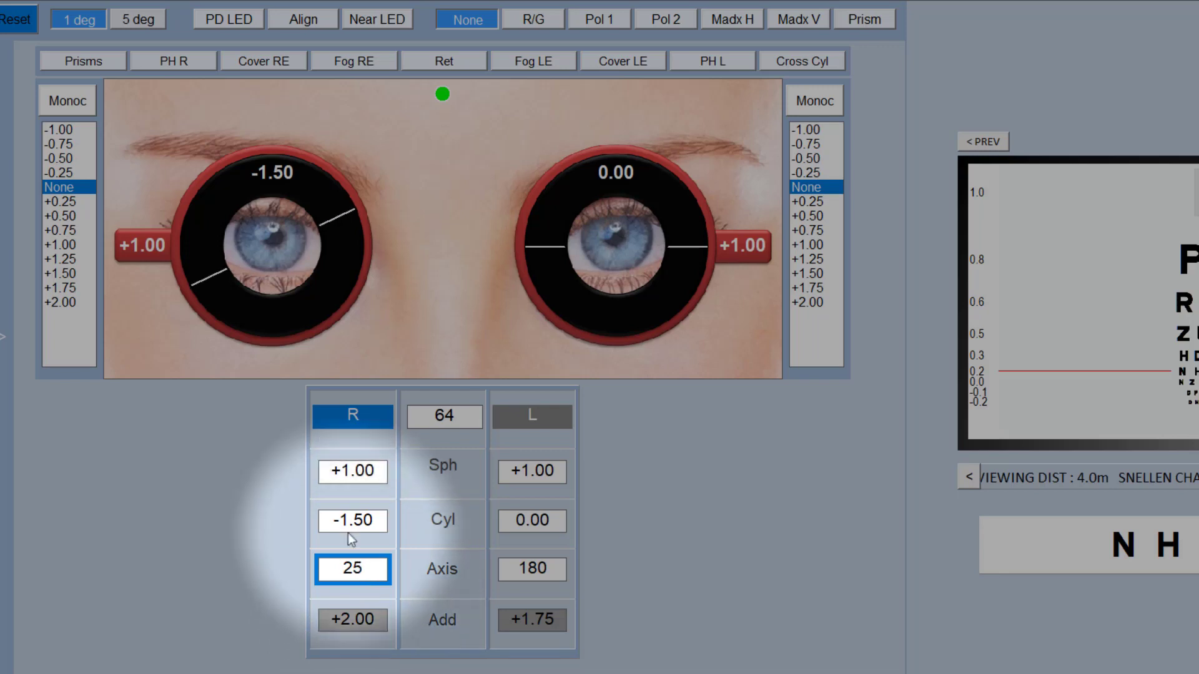
click(142, 19)
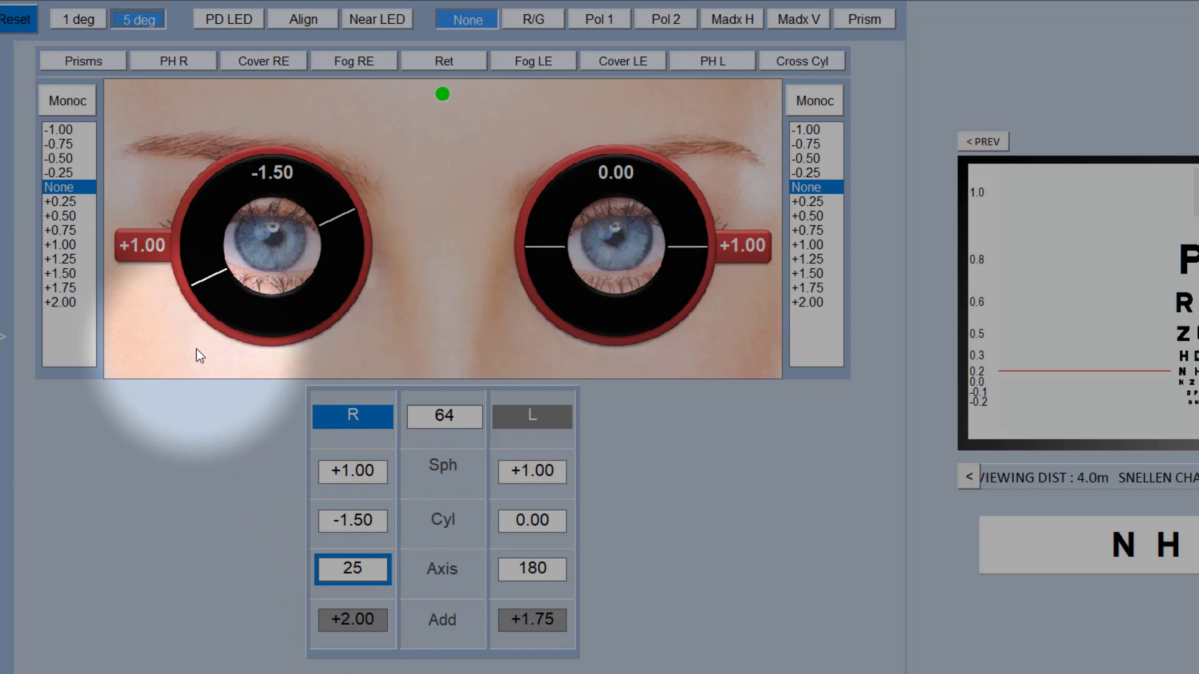
click(447, 421)
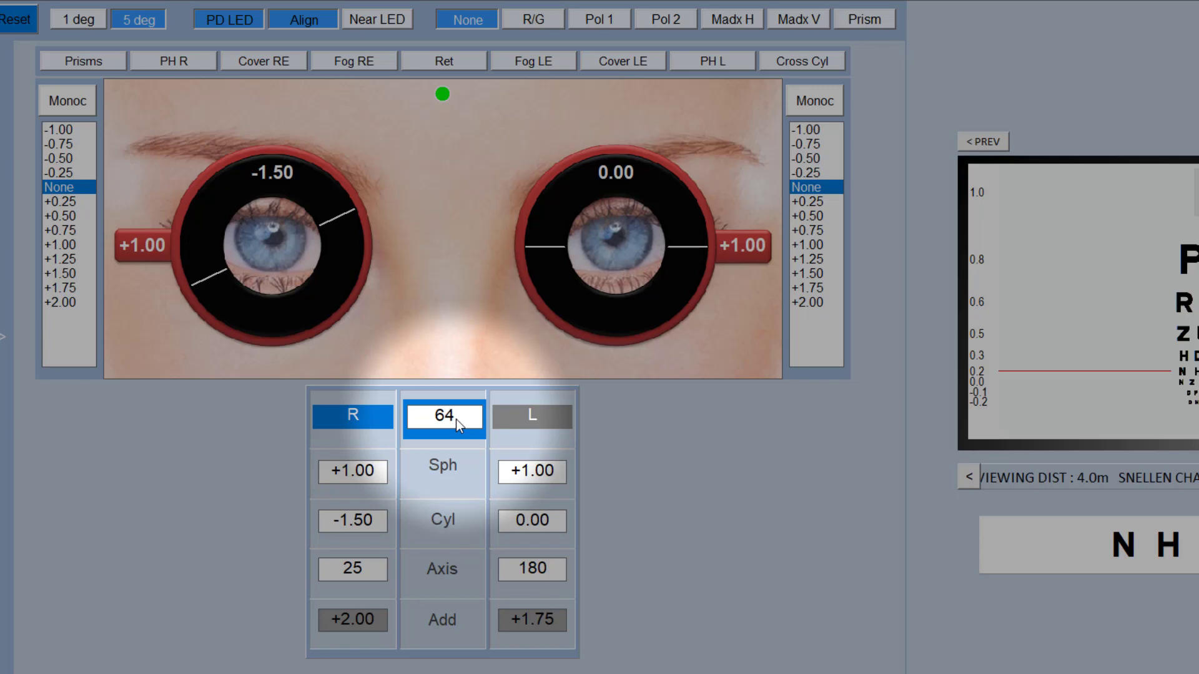
click(343, 473)
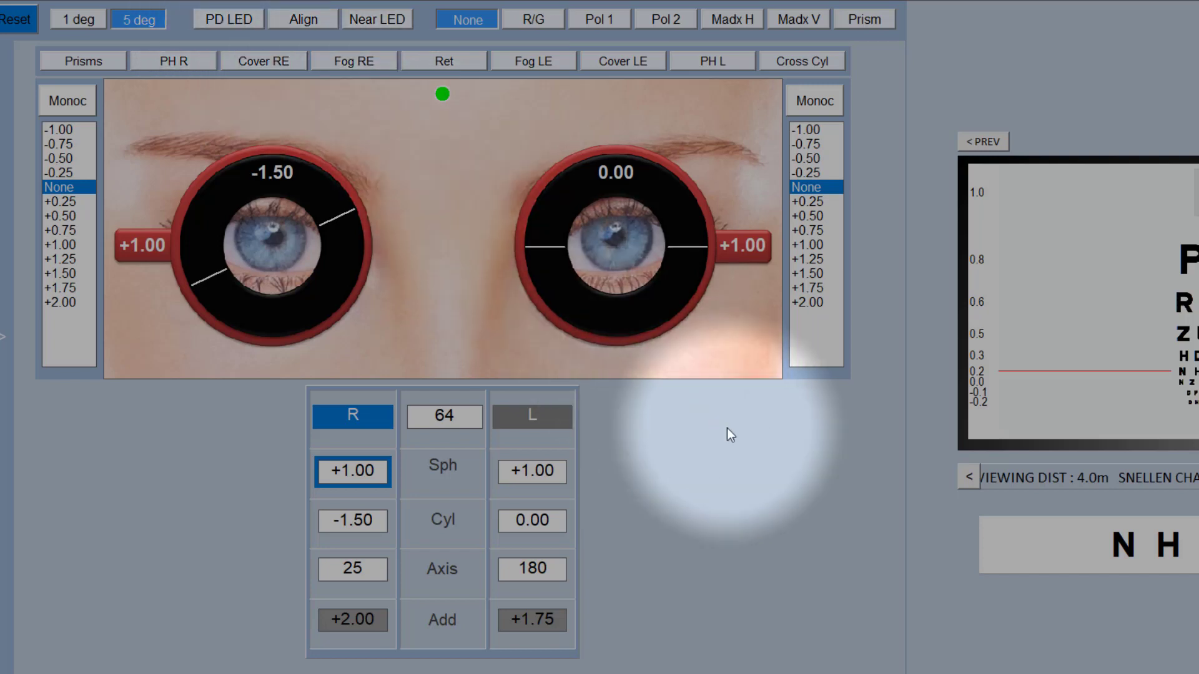
Step: Place the cross-cylinder before the right eye with the left eye covered
click(803, 61)
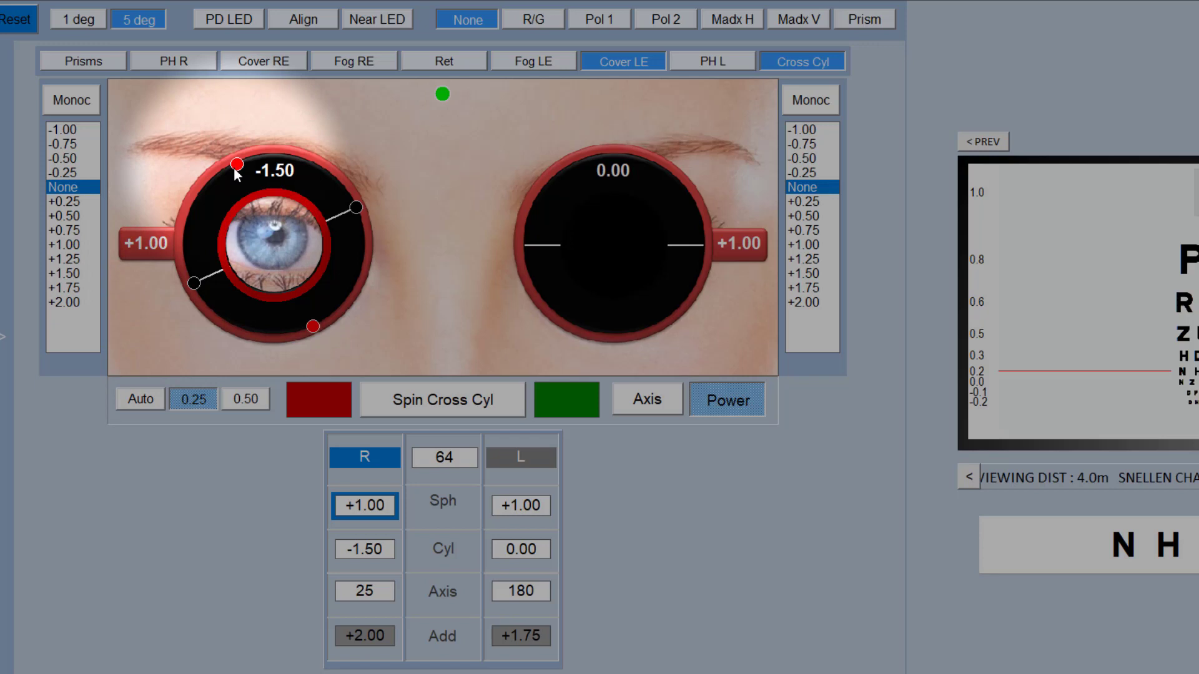
Step: Set the cross-cylinder to axis mode and flip it repeatedly between its two positions for comparison
click(647, 399)
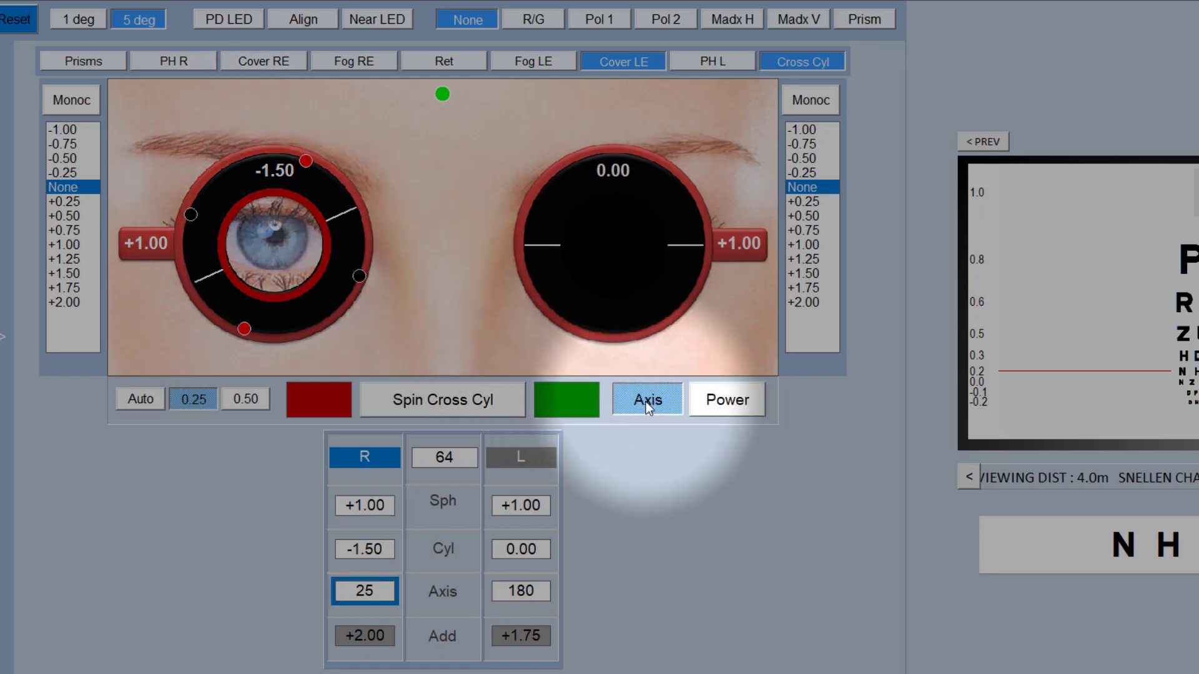
click(728, 400)
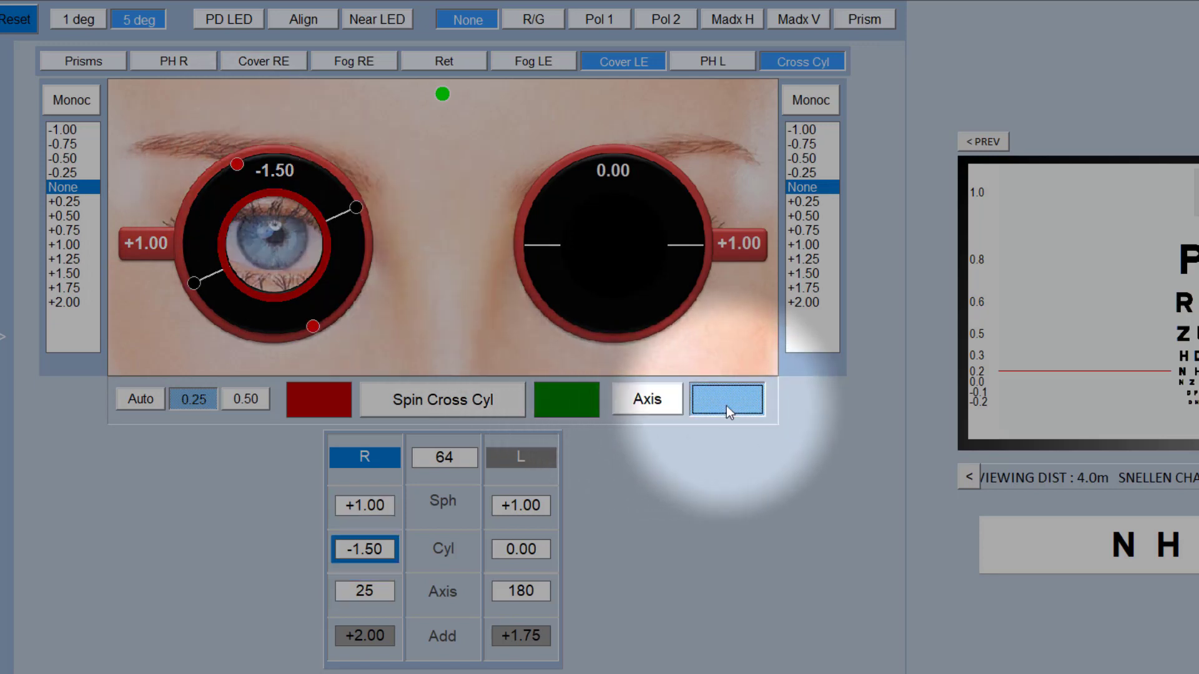
click(655, 400)
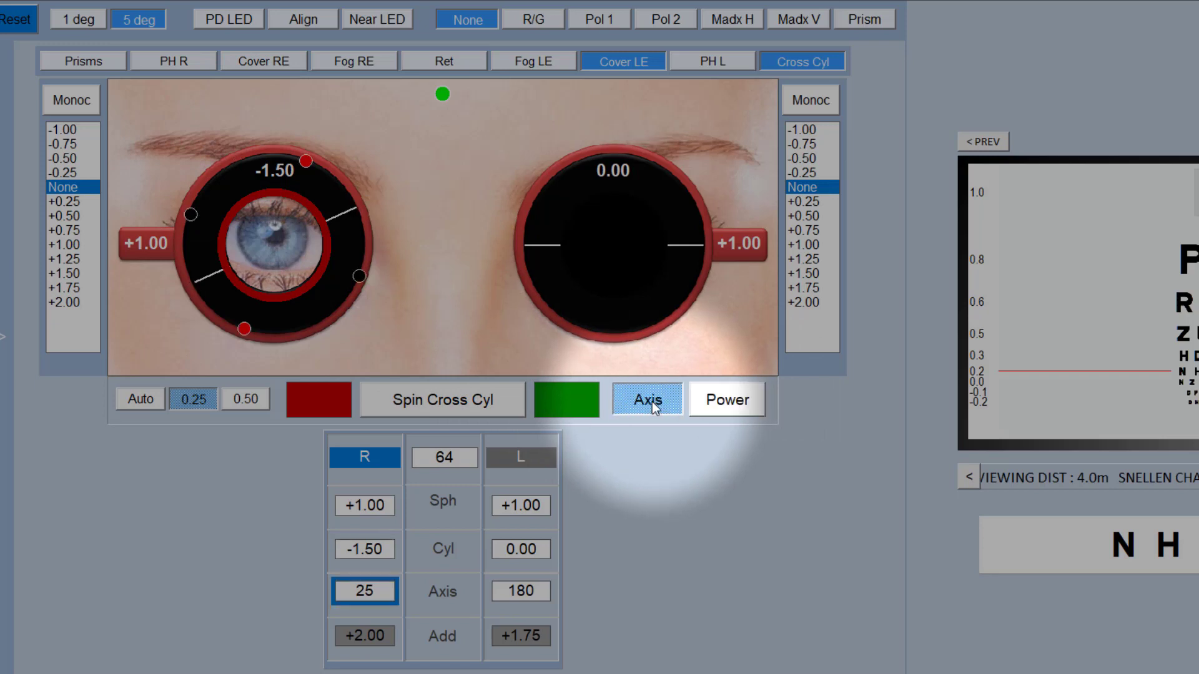
click(430, 404)
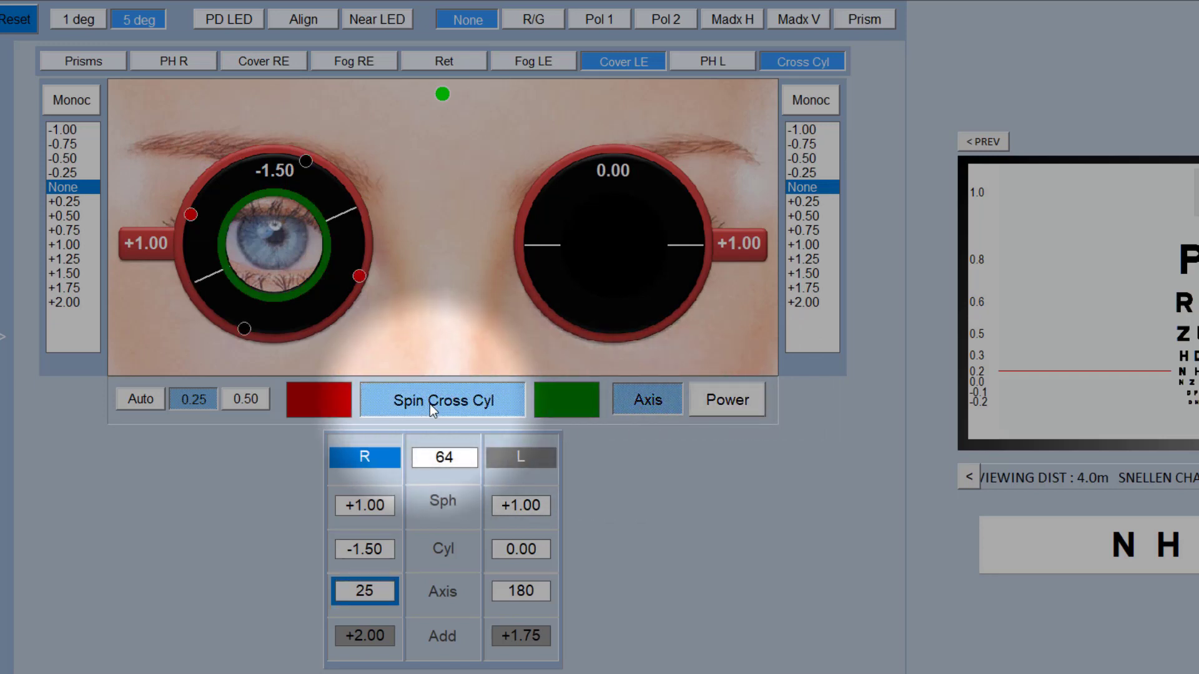
click(431, 410)
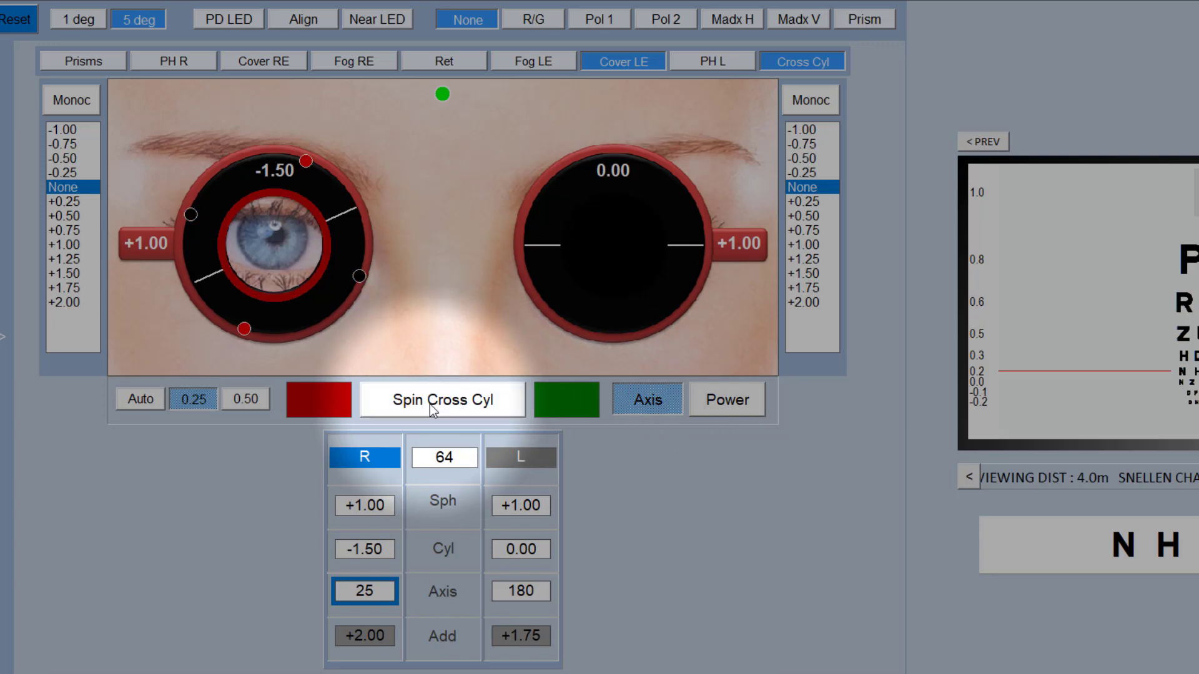
click(432, 409)
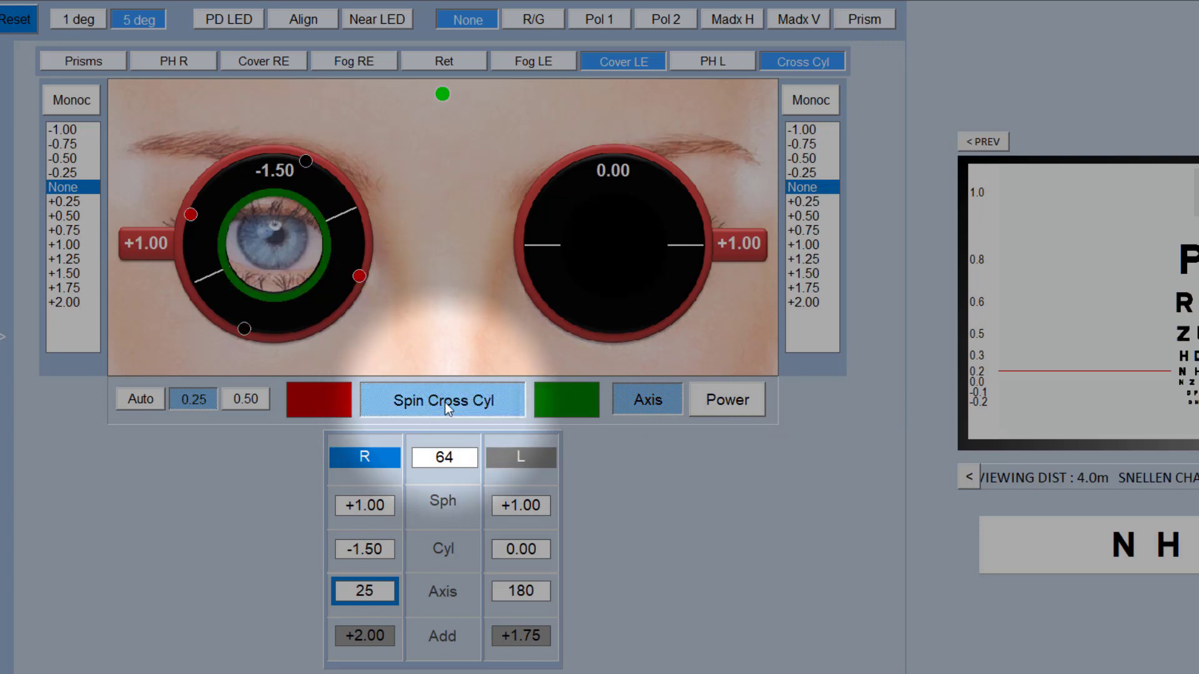
click(451, 402)
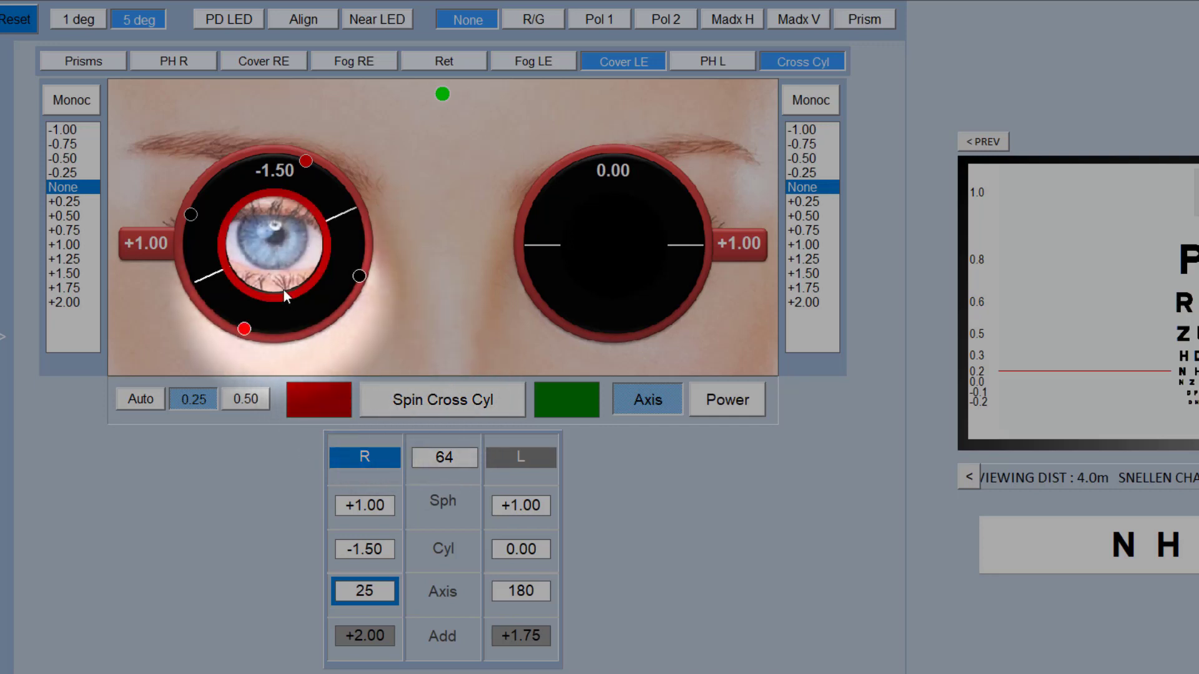
click(432, 404)
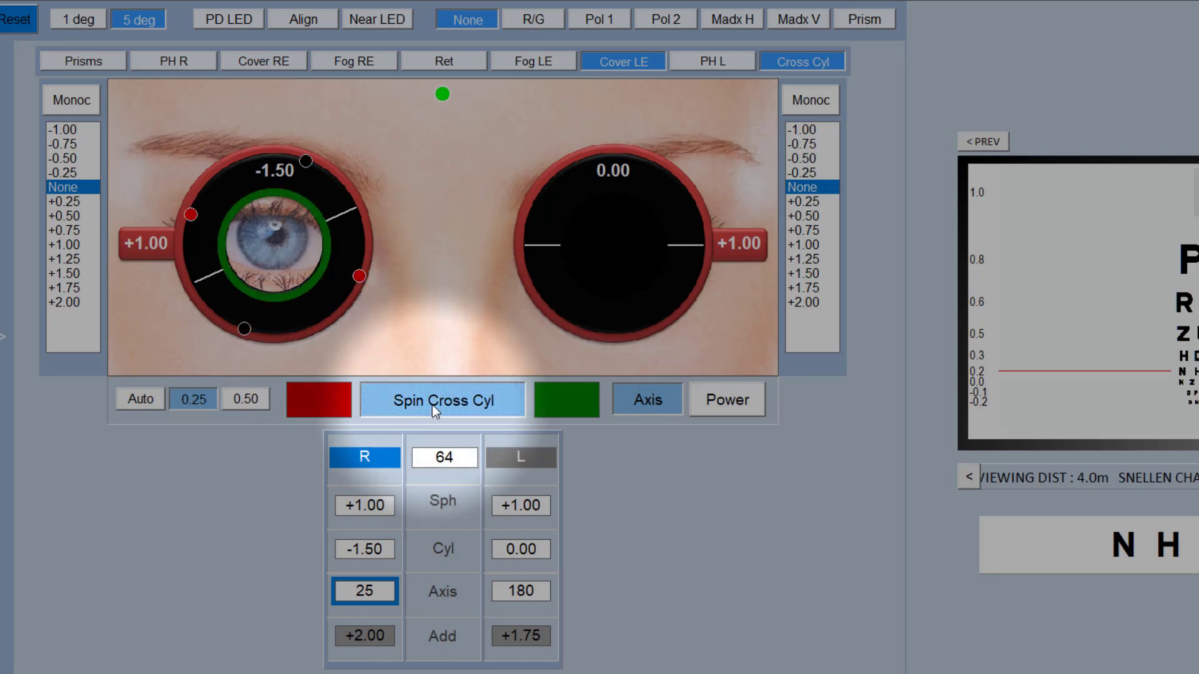
click(432, 404)
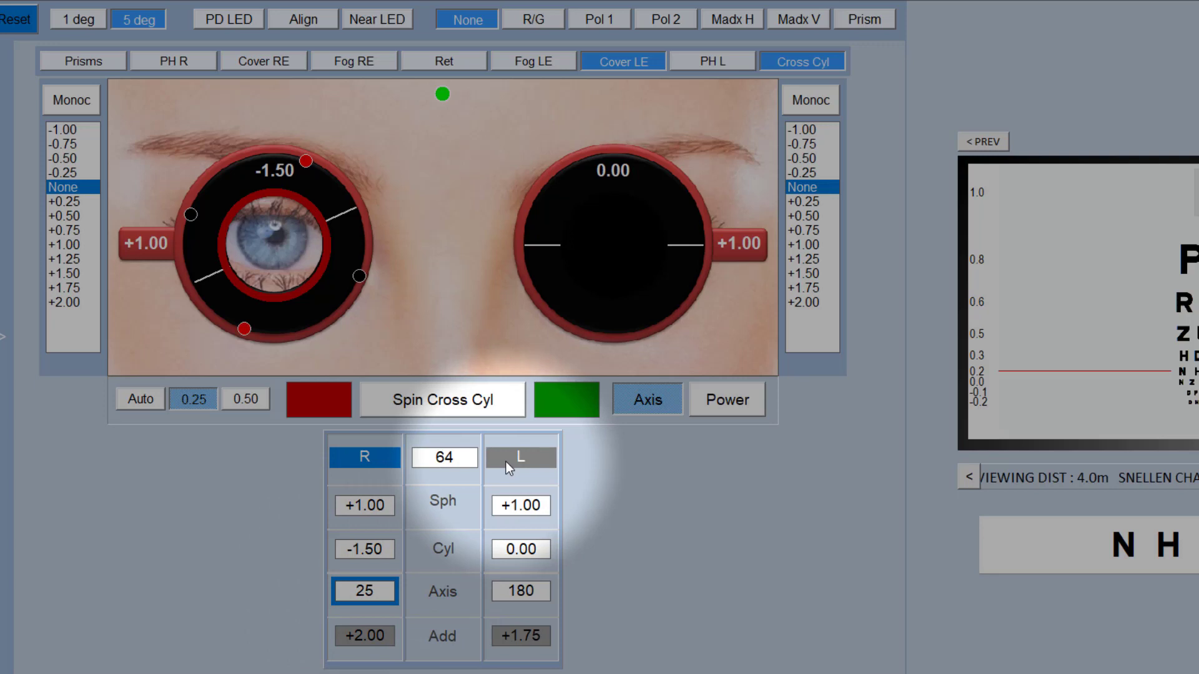
click(467, 399)
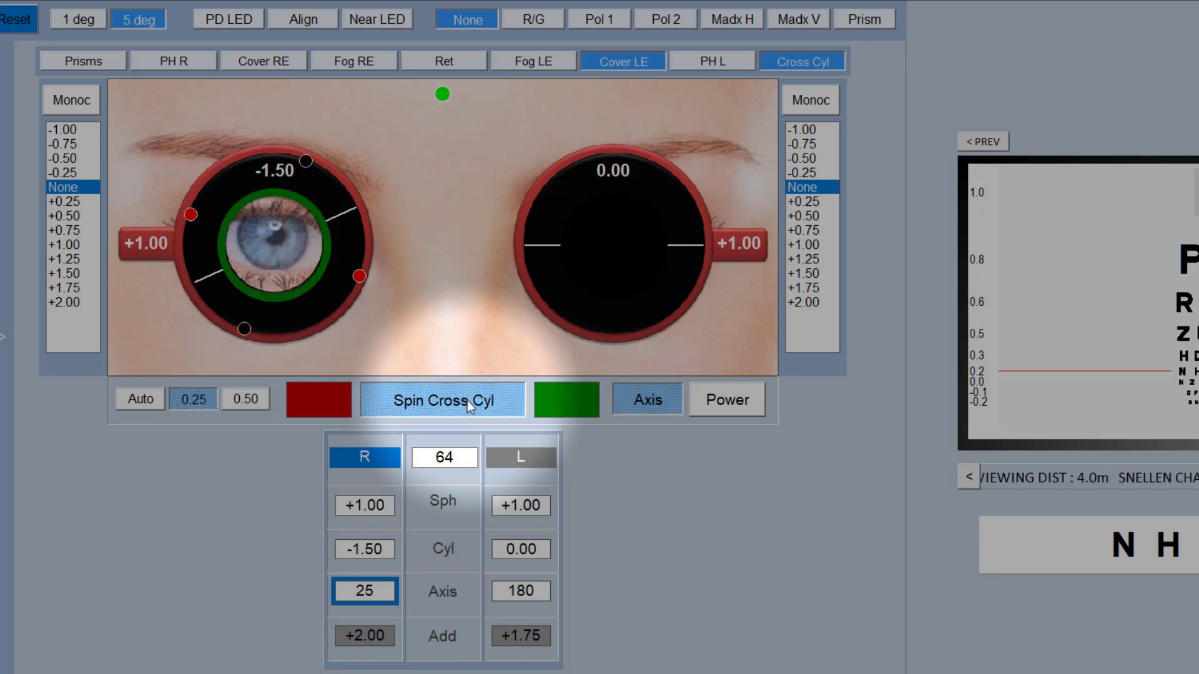
click(468, 405)
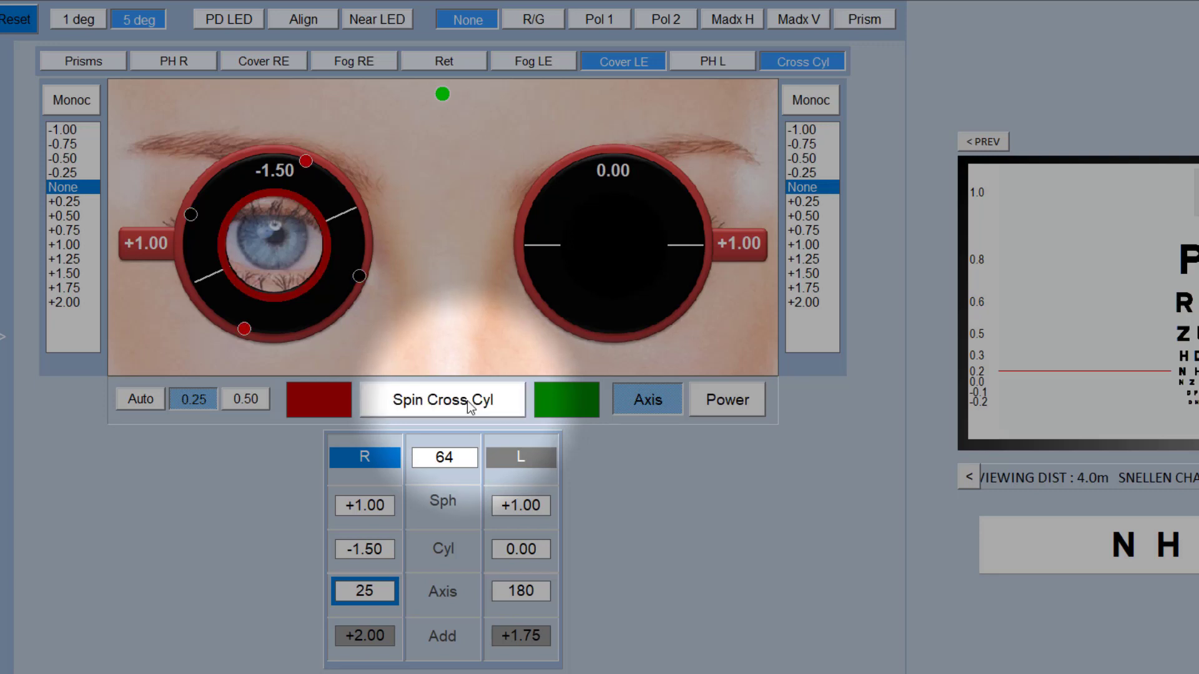
Step: Rotate the right axis from 25 to 20 then 15, compare the flip, and return to 20
click(320, 397)
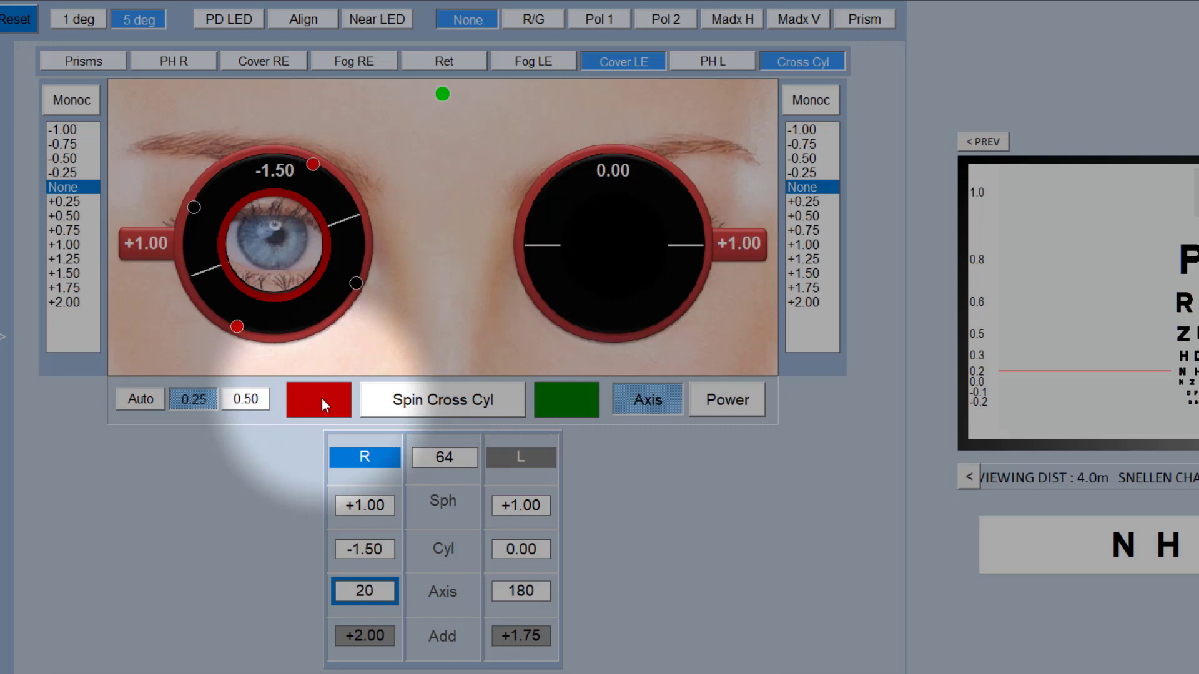
click(321, 397)
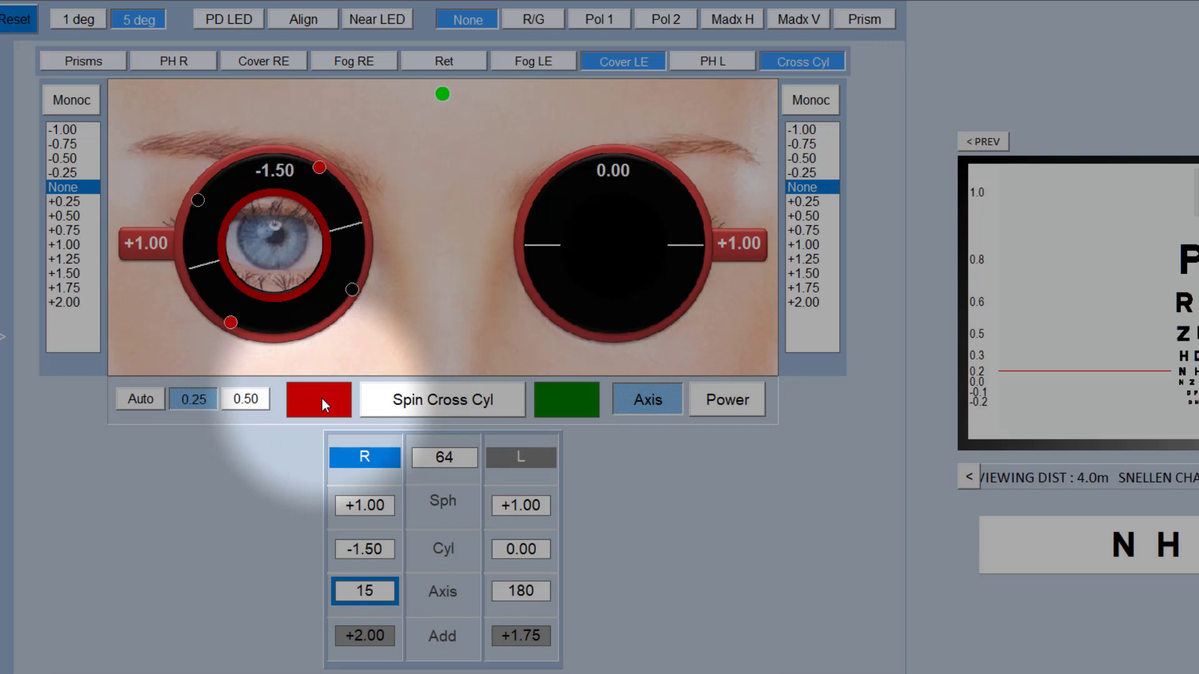
click(467, 398)
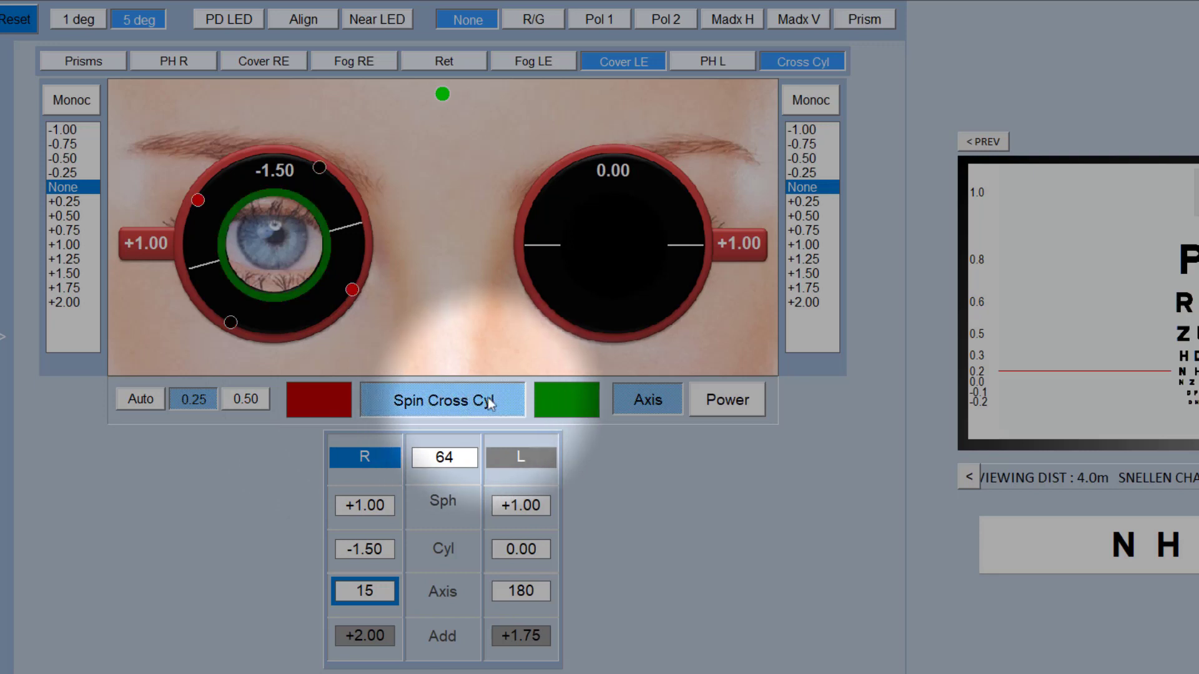
click(567, 400)
Step: Return the right axis to 25, switch to power refinement and flip the cross-cylinder to compare
click(578, 401)
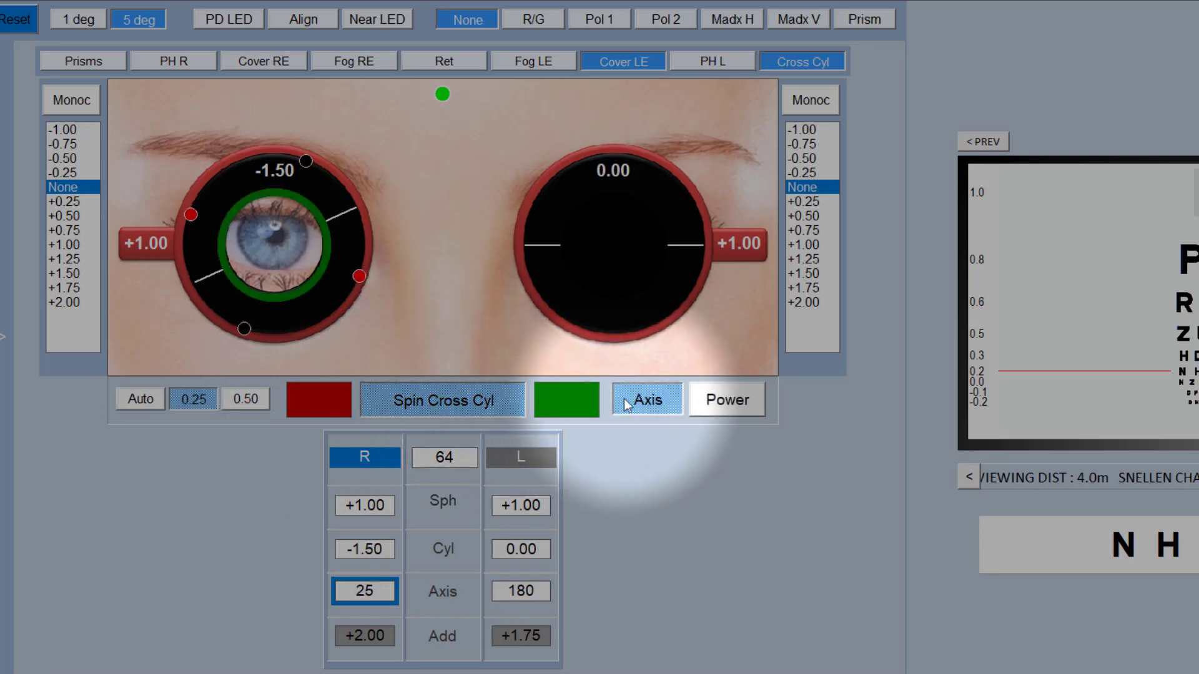
click(728, 400)
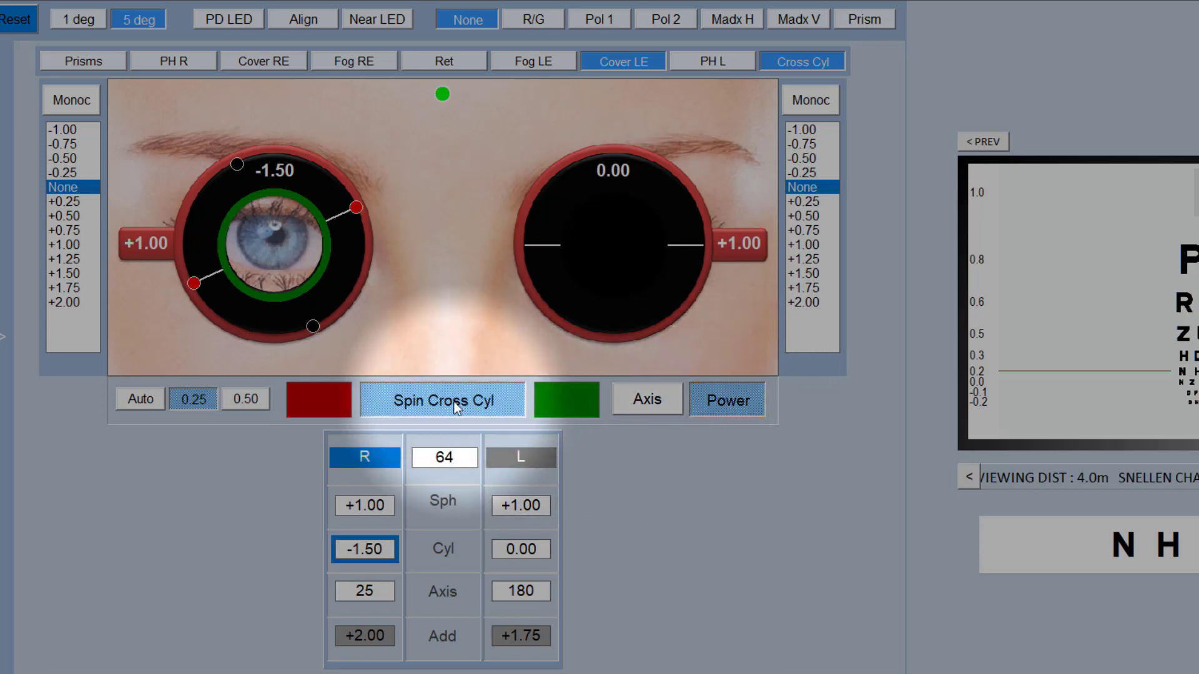
click(457, 403)
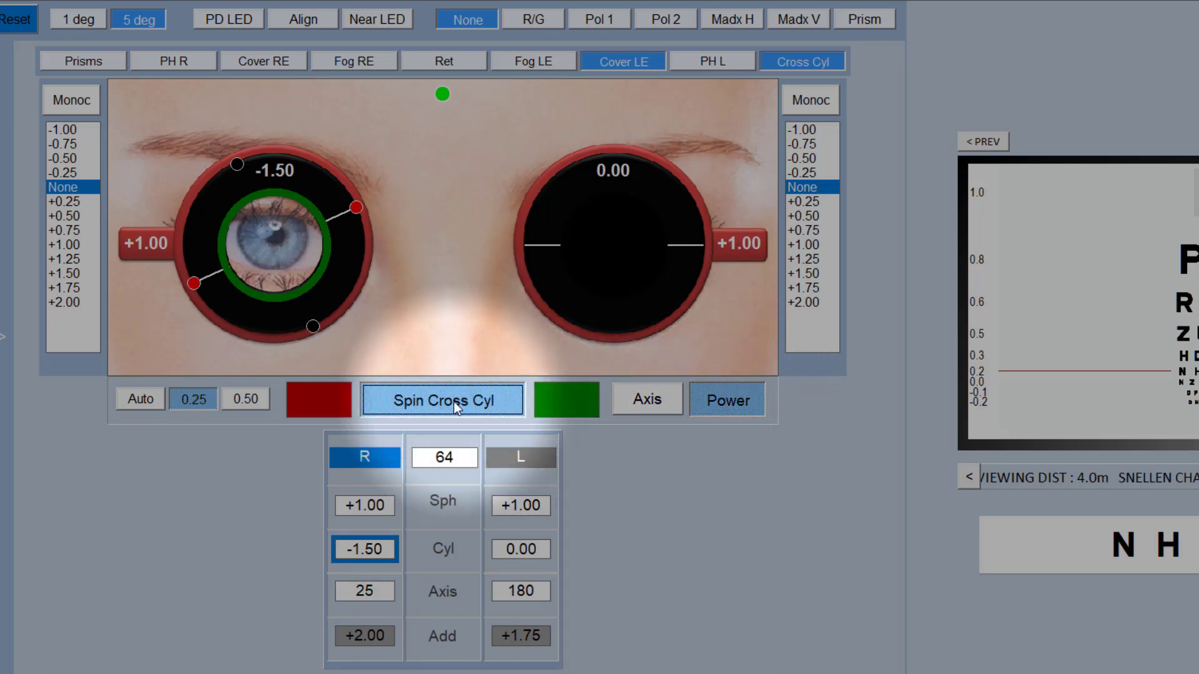
click(457, 404)
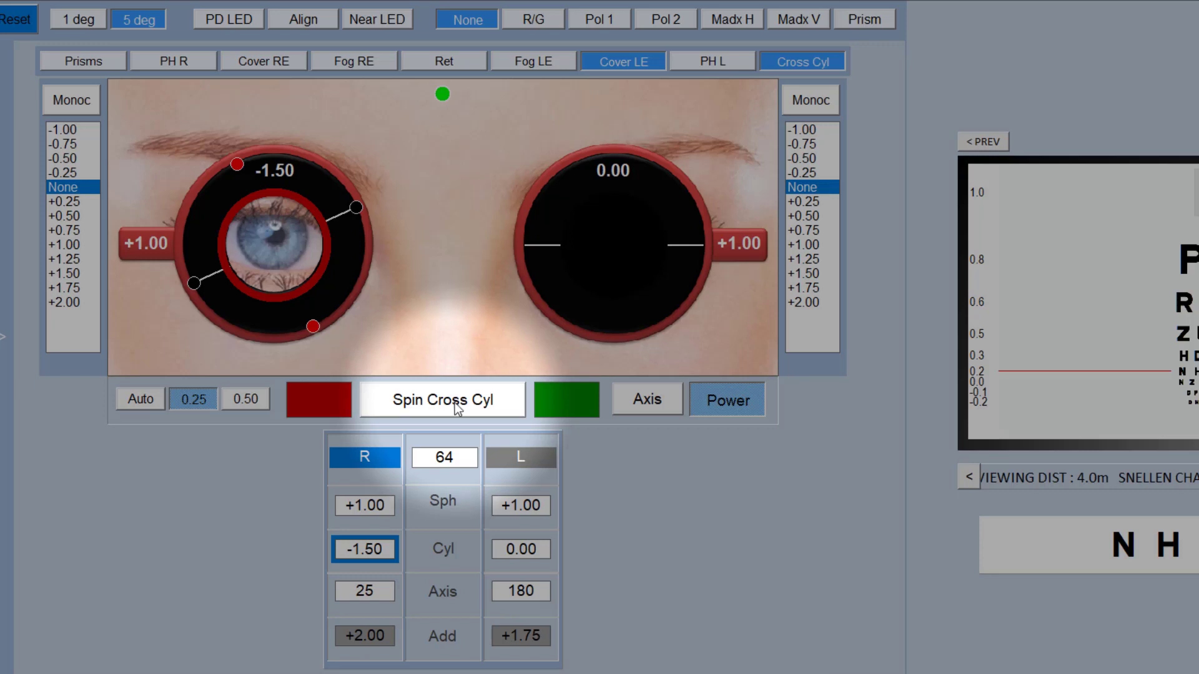
click(458, 403)
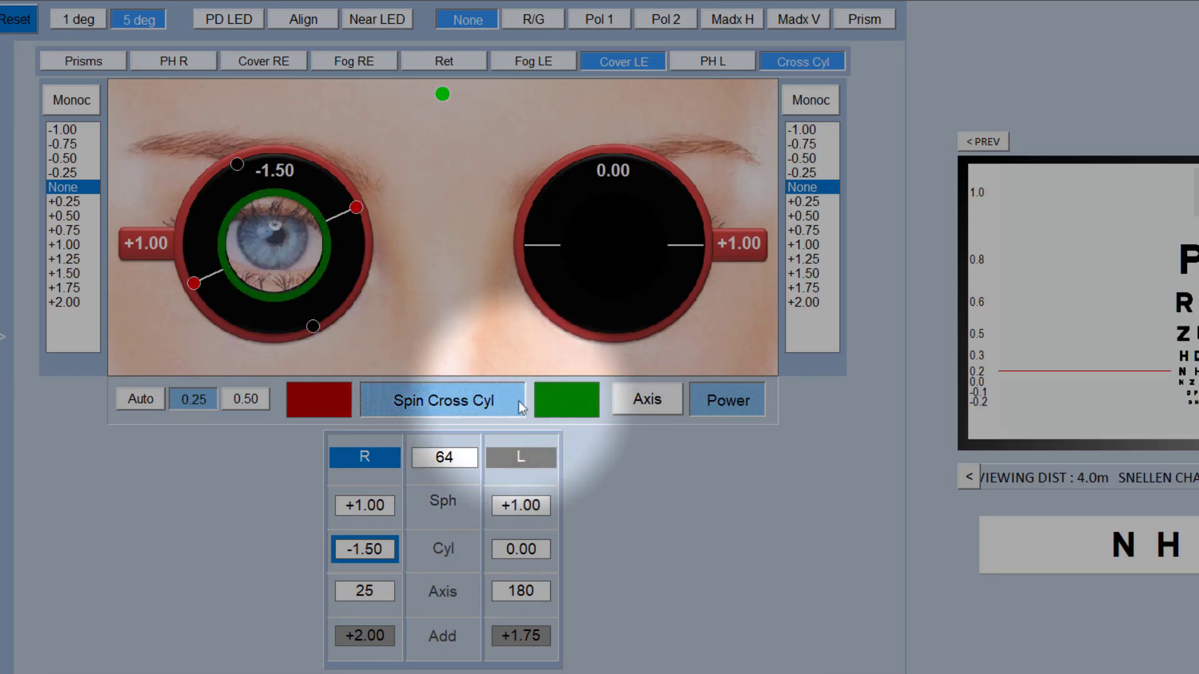
Step: Adjust the right cylinder from -1.50 to -1.25, then up to -1.75
click(570, 399)
click(333, 403)
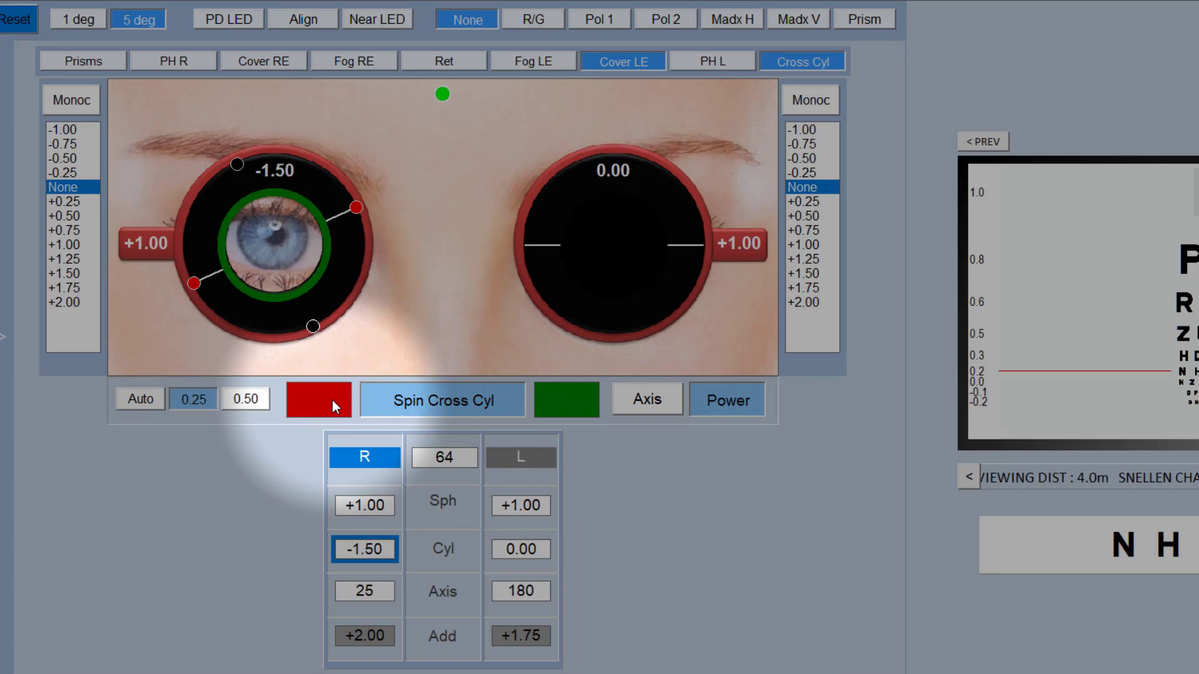
click(333, 403)
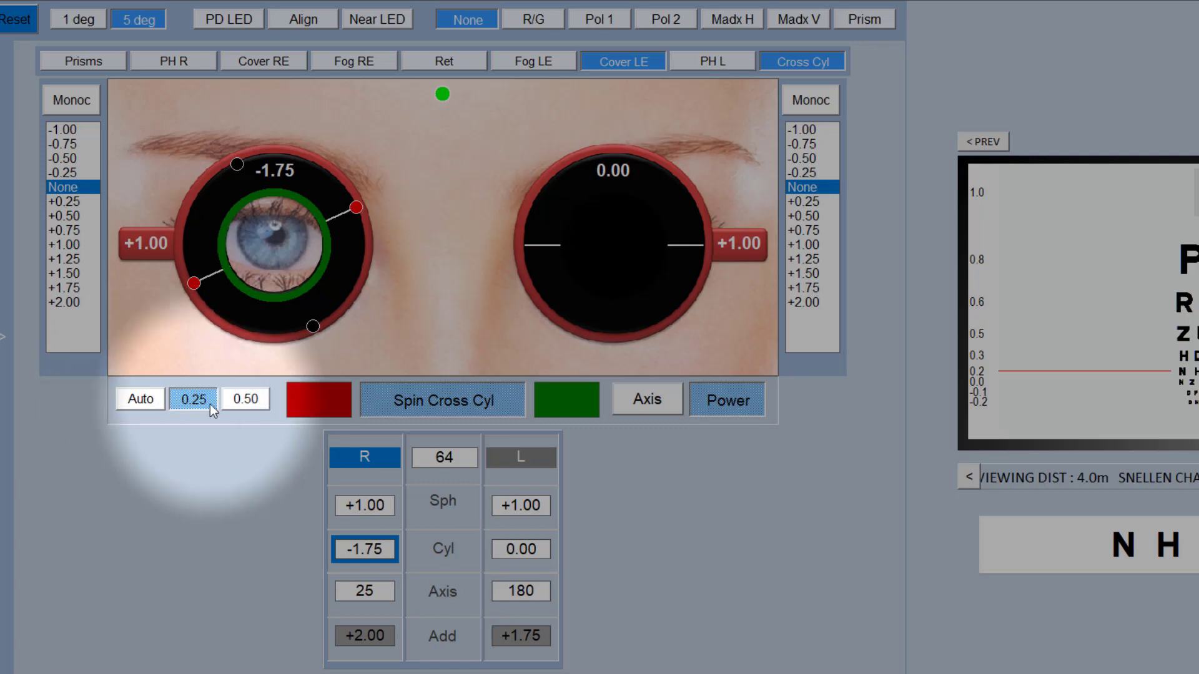
Step: Remove the cross-cylinder from the right eye, switch to the left eye and place it there
click(794, 62)
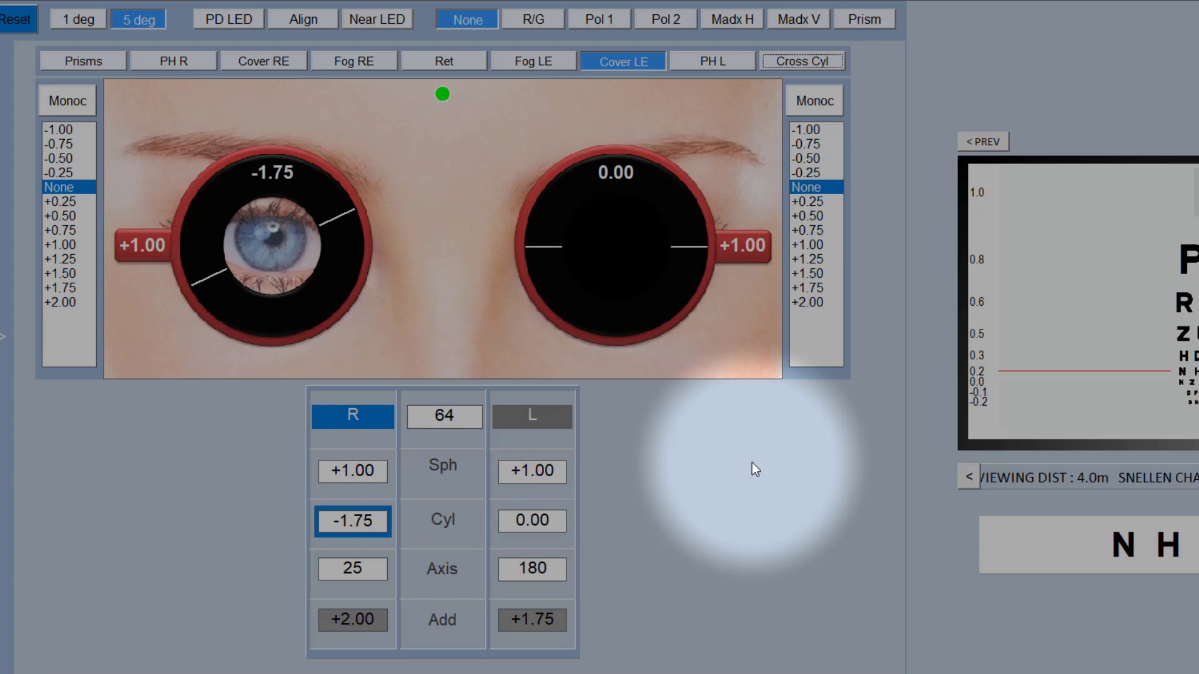
click(534, 475)
click(802, 60)
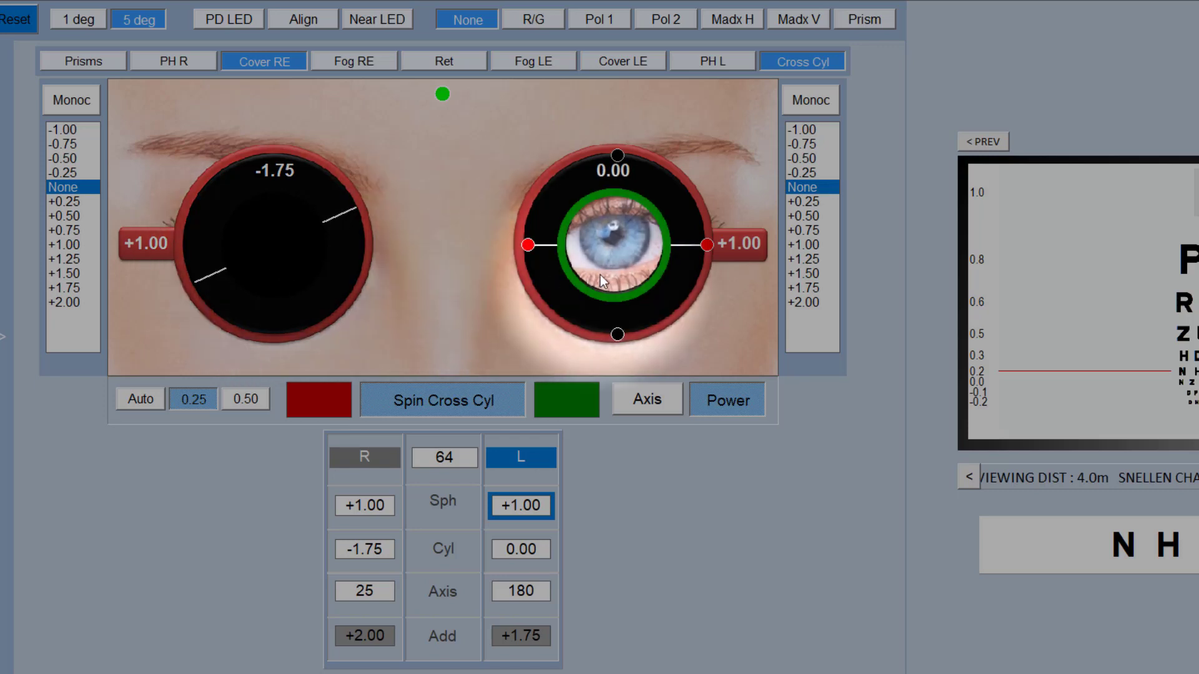
Step: Remove the cross-cylinder from the left eye and show the Optom 1 procedure list
click(801, 61)
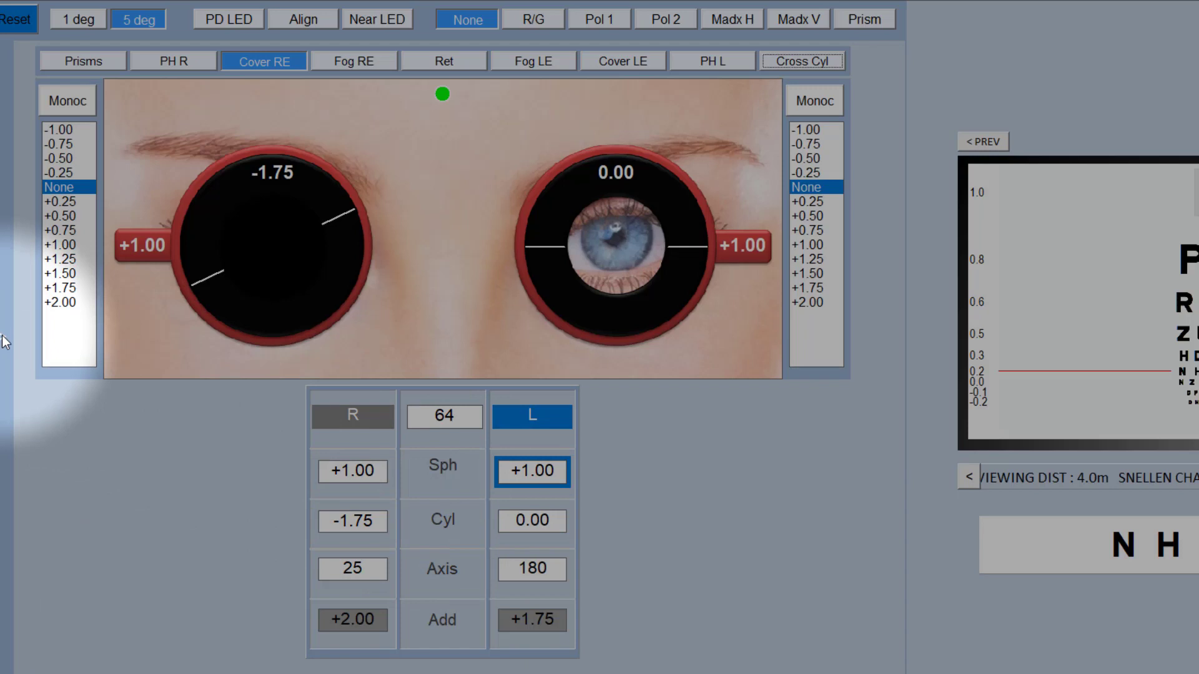
click(2, 340)
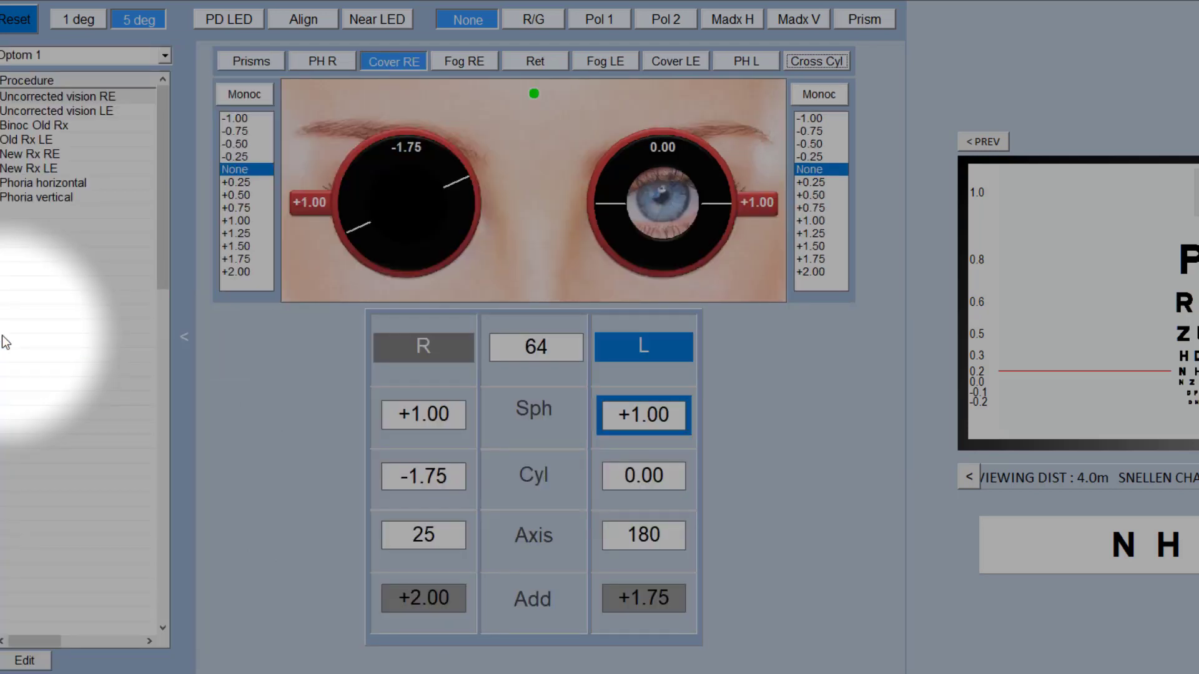